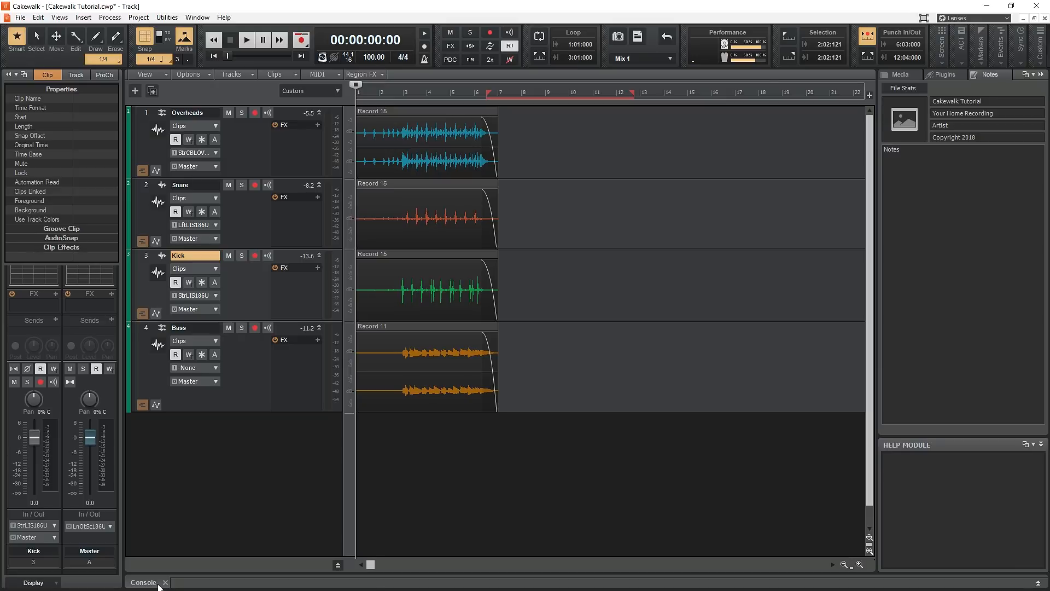
Step: Open the Console view and enlarge it to fill the workspace so the full channel strips are displayed
left_click(159, 586)
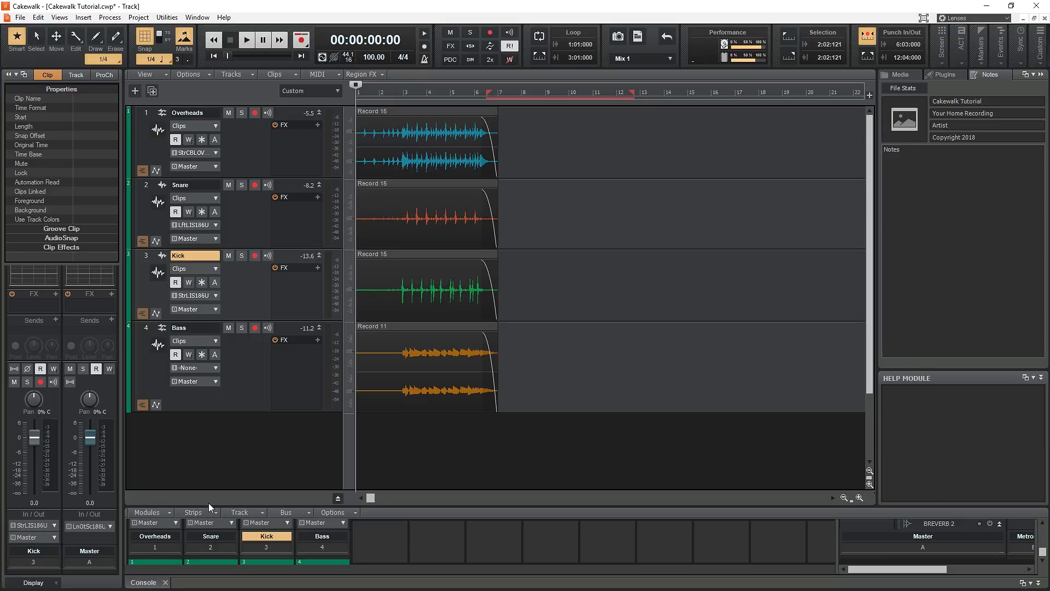
left_click(59, 17)
left_click(78, 78)
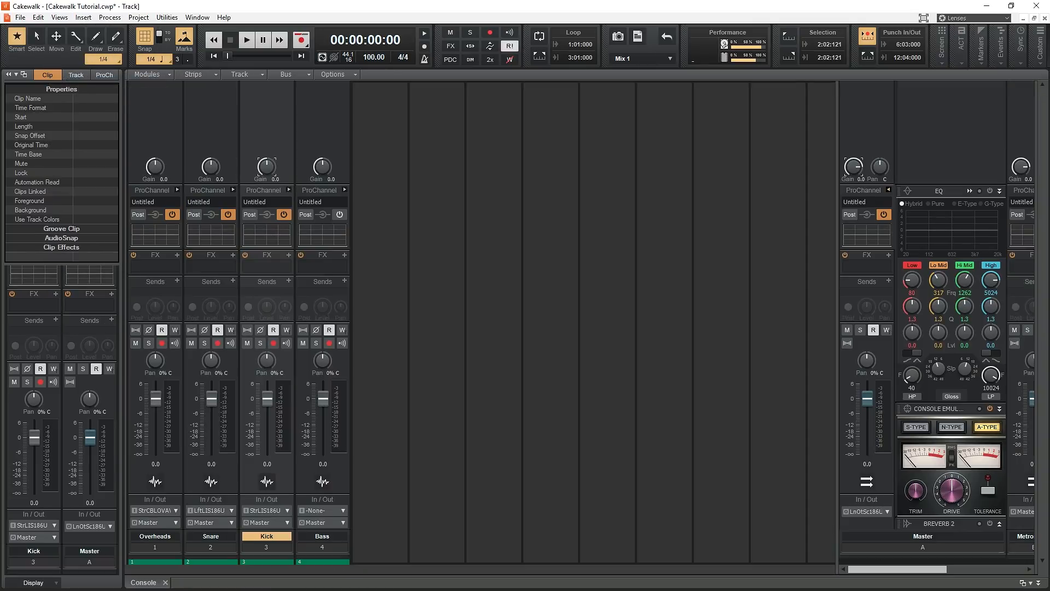
left_click_drag(203, 507, 165, 68)
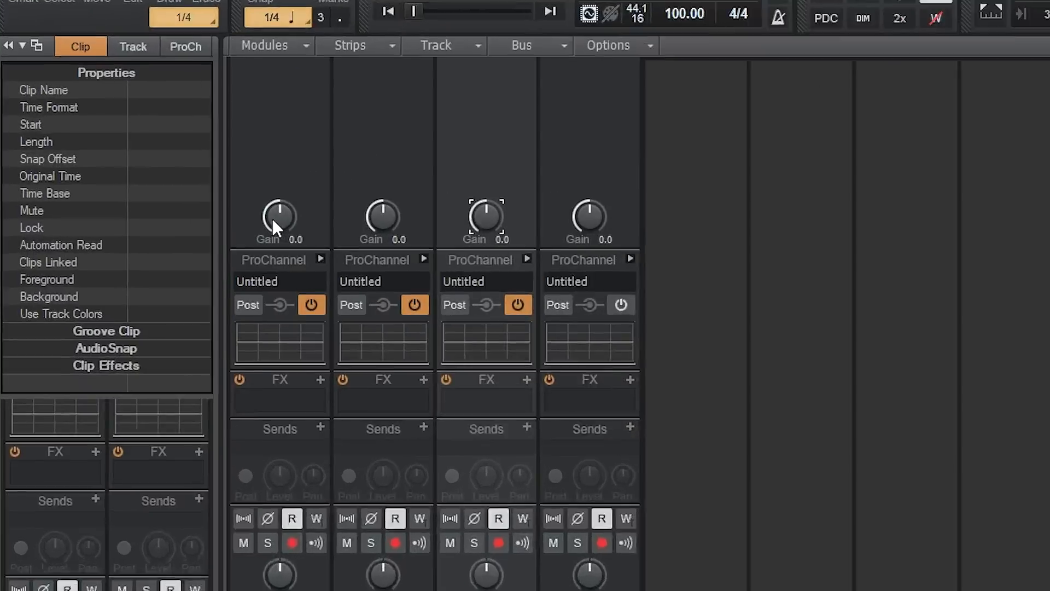
Step: Try out the gain knob on the Overheads channel strip and reset it to 0.0
mouse_move(154, 167)
left_mouse_down()
mouse_move(153, 182)
mouse_move(154, 168)
left_mouse_up()
left_click_drag(441, 298, 441, 289)
double_click(439, 299)
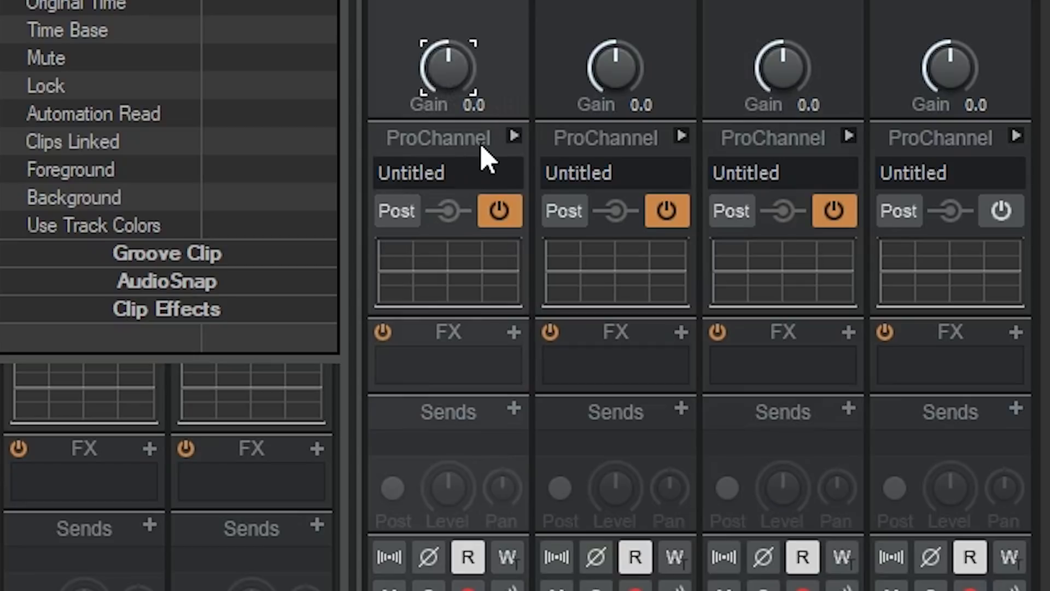
Step: Expand and collapse the Overheads ProChannel, and move the band points in the strip's small EQ graph
left_click(515, 136)
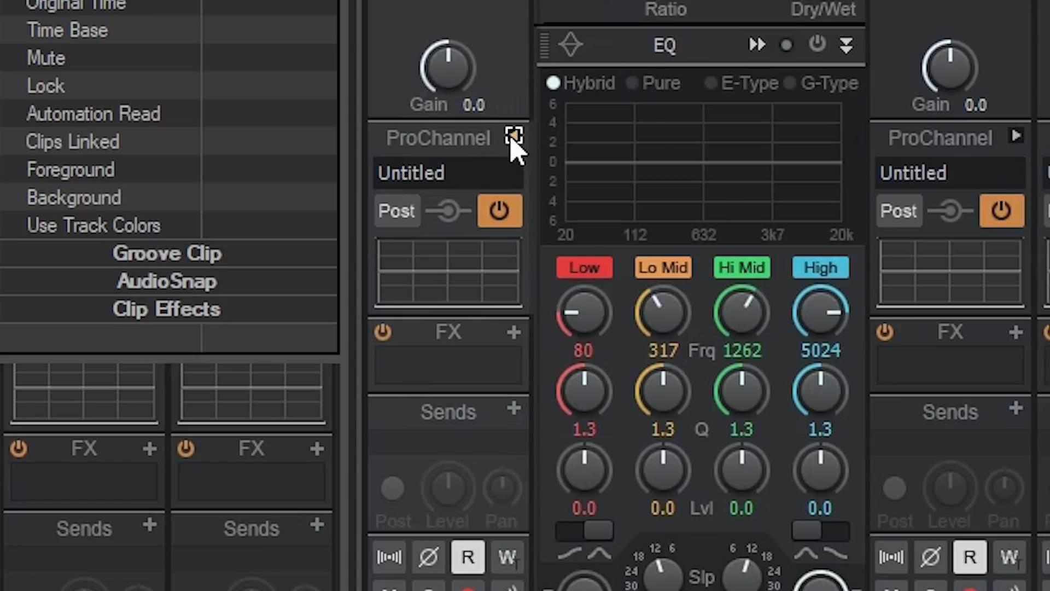
left_click(513, 138)
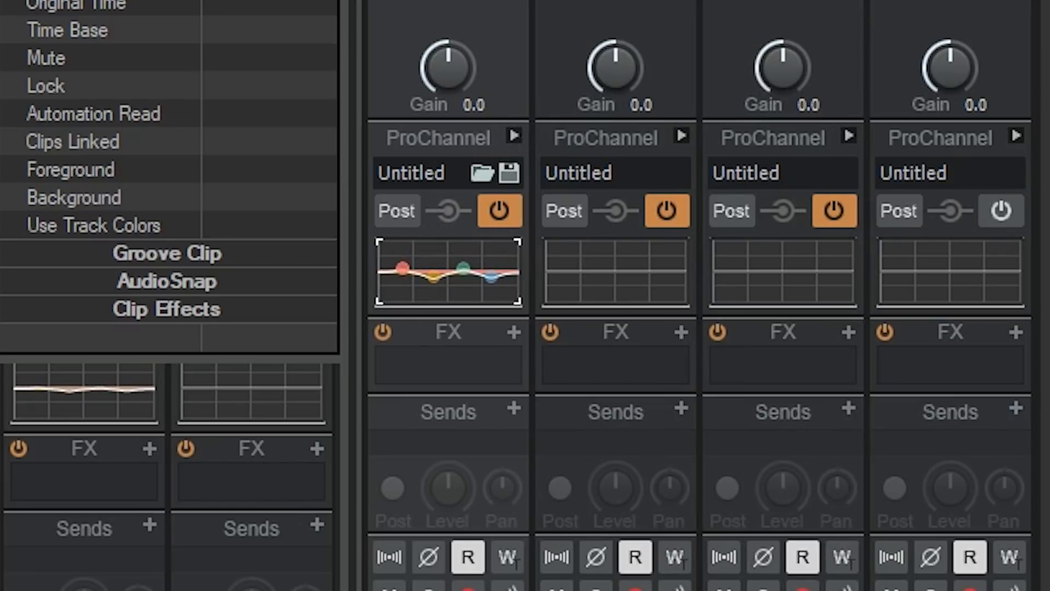
left_click_drag(434, 278, 492, 270)
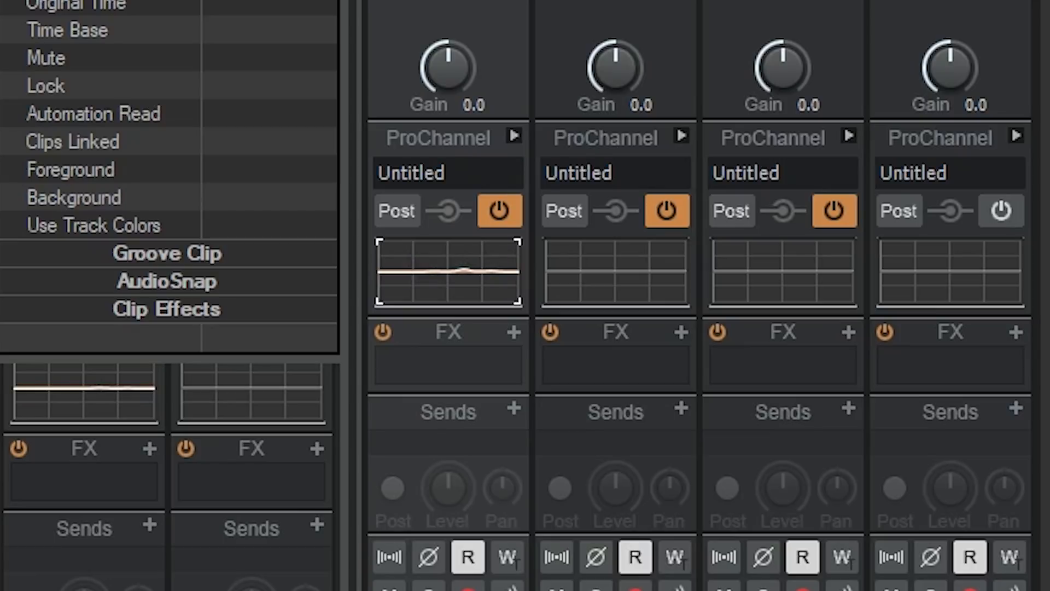
Step: Add a post-fader send to Bus D on the Overheads track, try its level and pan knobs, and remove it
left_click(515, 409)
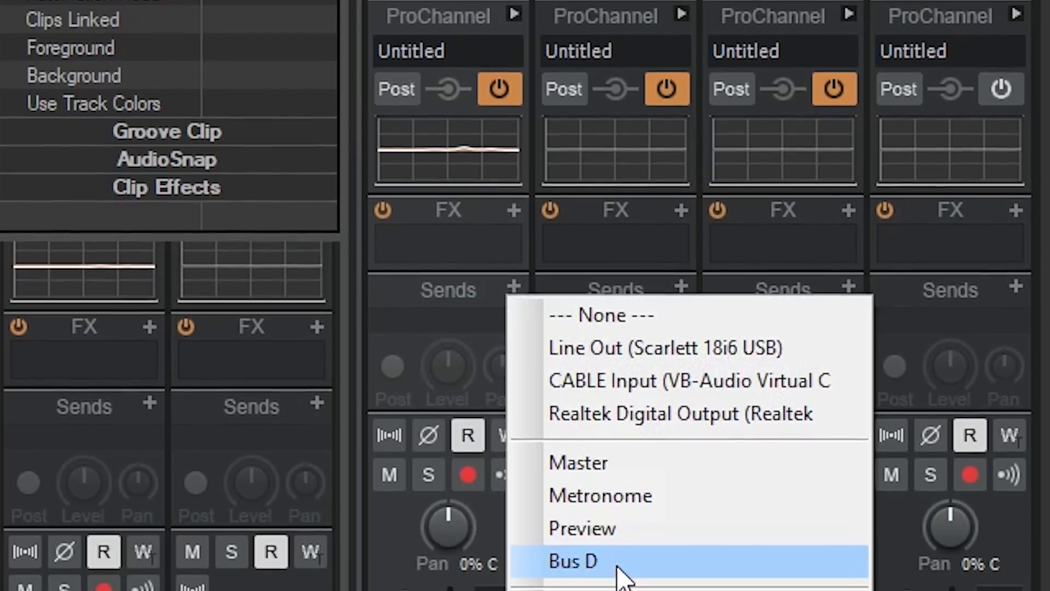
left_click(619, 567)
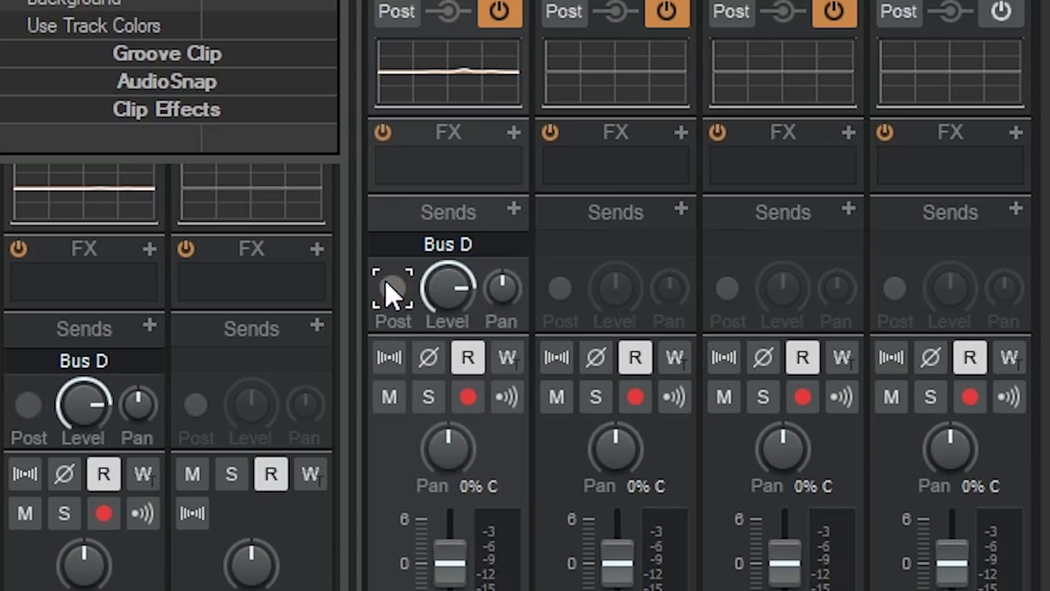
left_click_drag(448, 287, 502, 273)
double_click(501, 298)
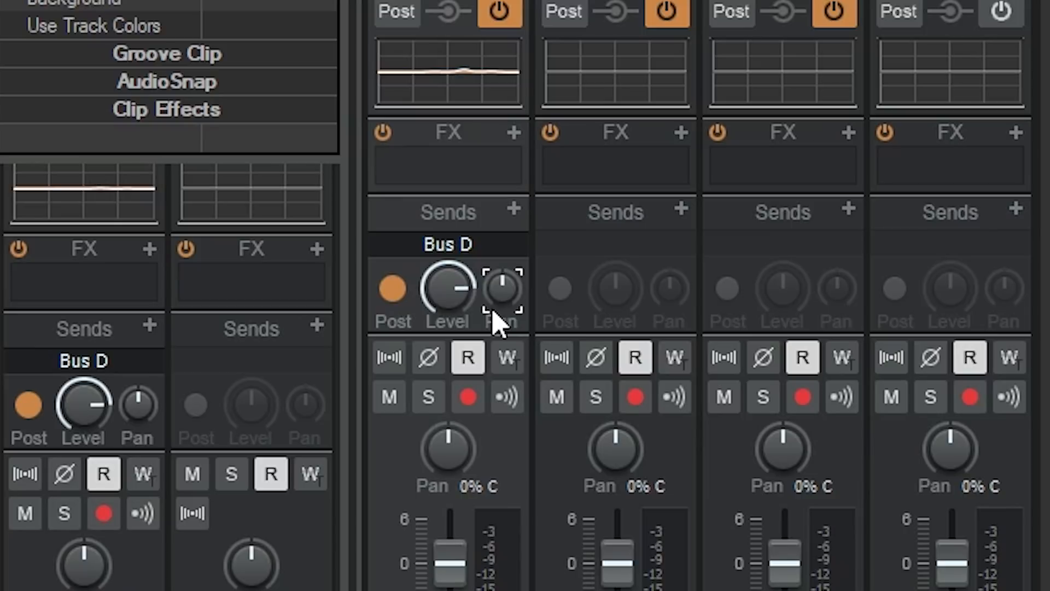
right_click(493, 311)
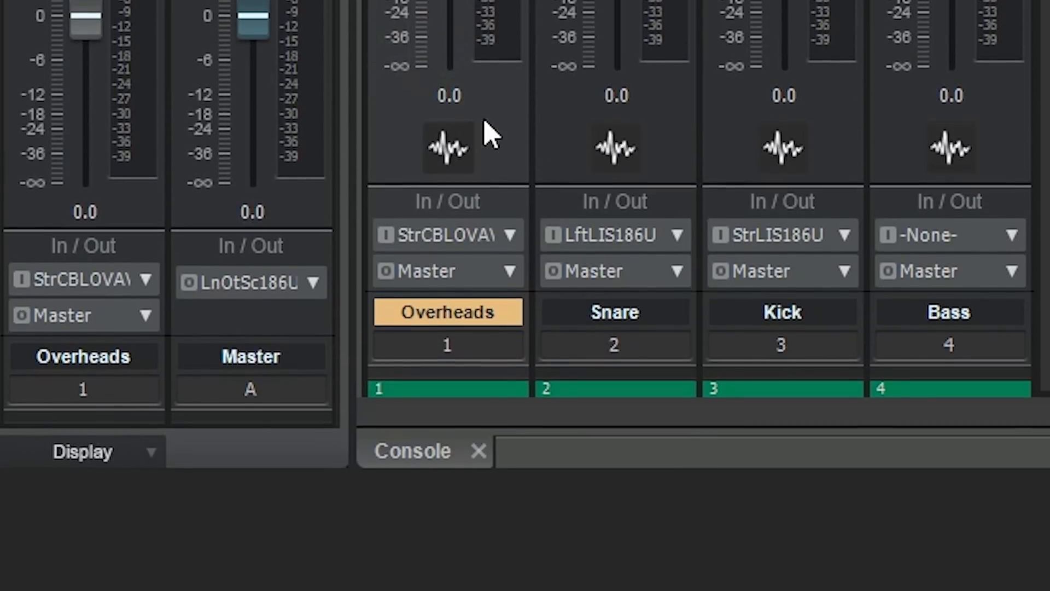
Step: Route the Overheads track's output to Bus D and return it to Master
left_click(508, 272)
left_click(588, 104)
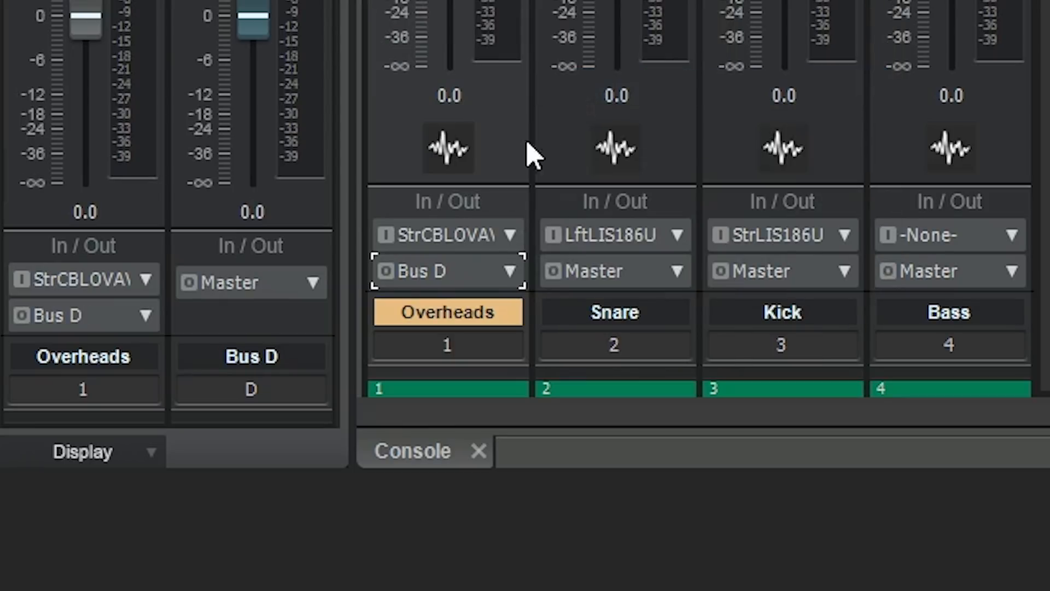
left_click(508, 272)
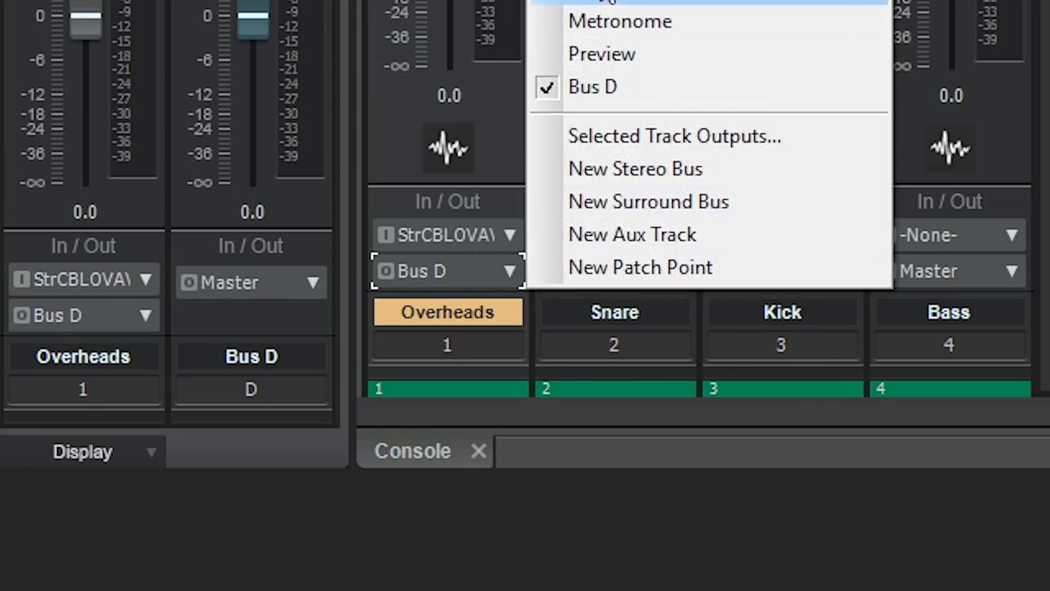
left_click(608, 1)
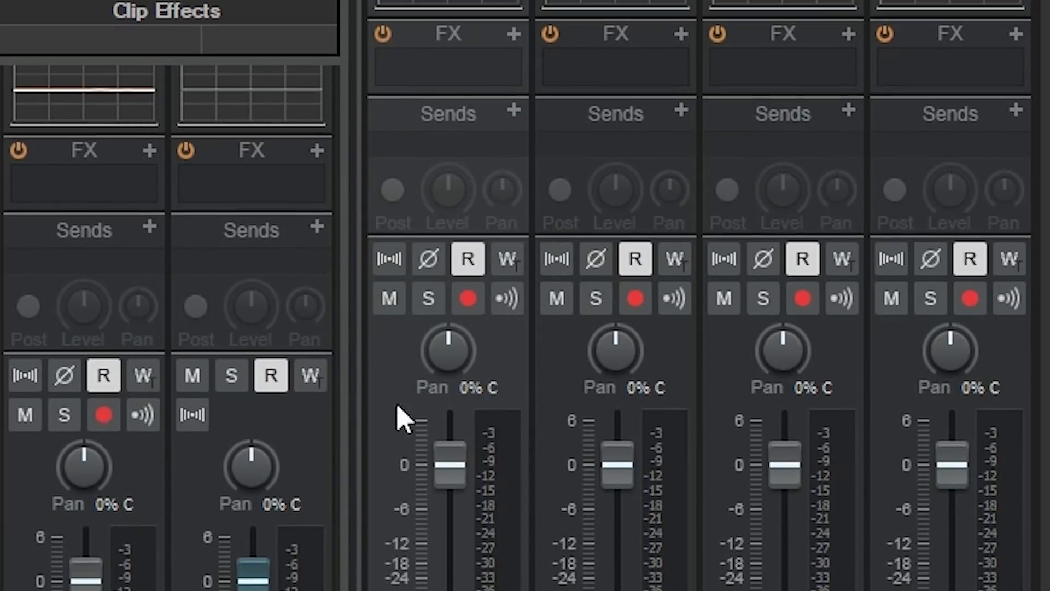
Step: Try out the Overheads track's pan knob and volume fader, resetting them to 0% C and 0.0
mouse_move(466, 374)
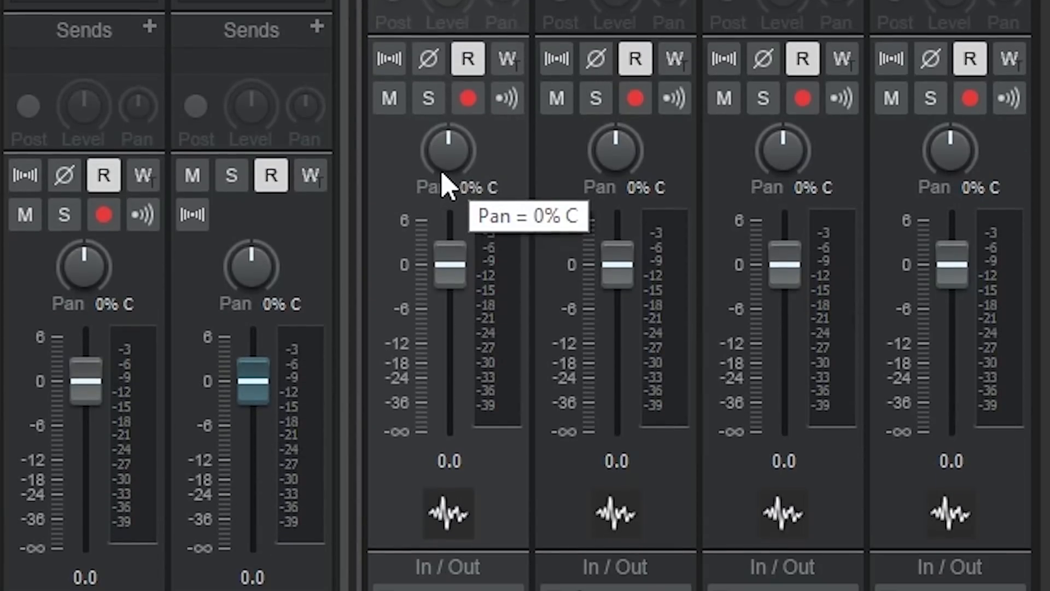
mouse_move(447, 149)
left_mouse_down()
mouse_move(448, 170)
mouse_move(447, 138)
mouse_move(447, 150)
left_mouse_up()
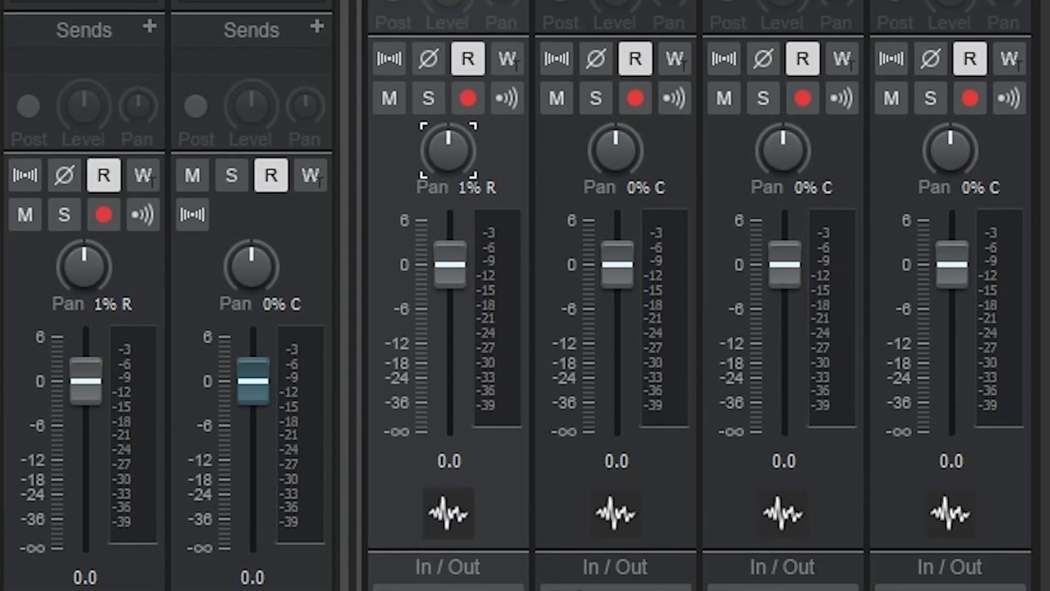
left_click(451, 145, "alt")
mouse_move(462, 258)
left_mouse_down()
mouse_move(462, 314)
mouse_move(461, 244)
mouse_move(461, 264)
left_mouse_up()
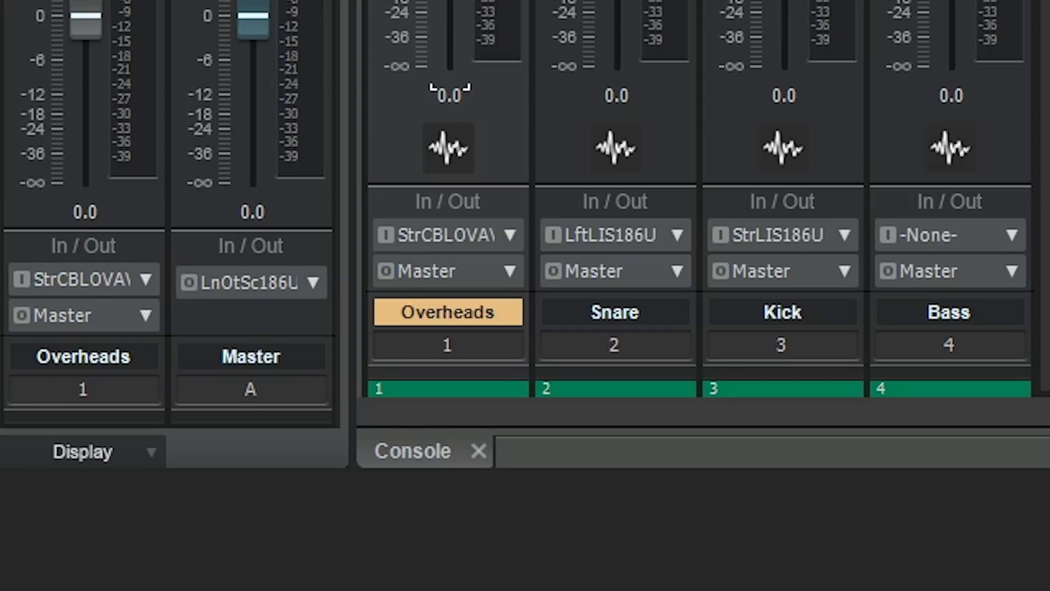
Step: Switch the Overheads track's output to Bus D and to None, and restore it to Master
left_click(433, 274)
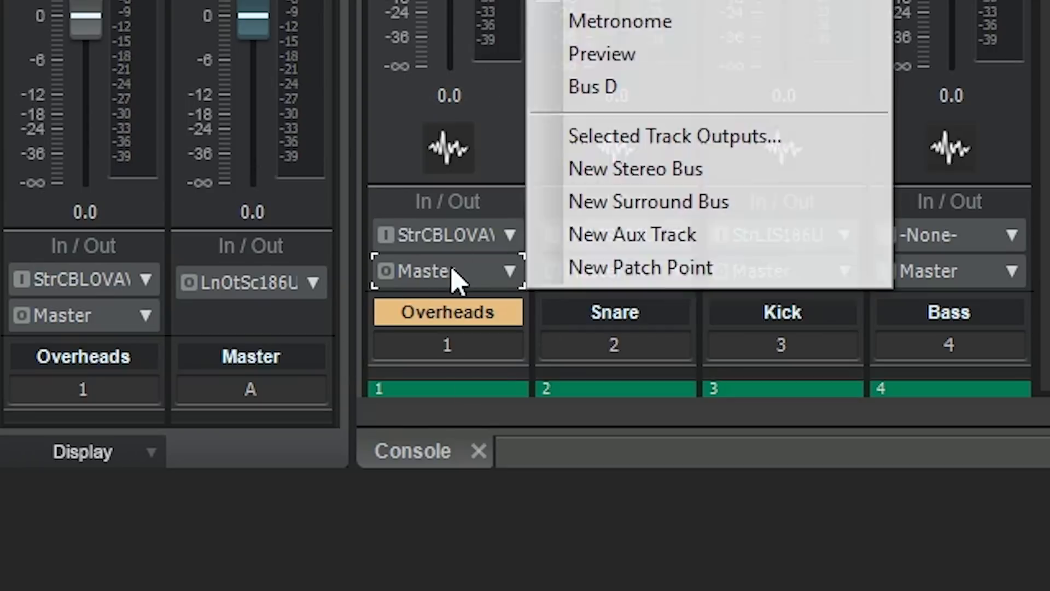
left_click(607, 96)
left_click(461, 274)
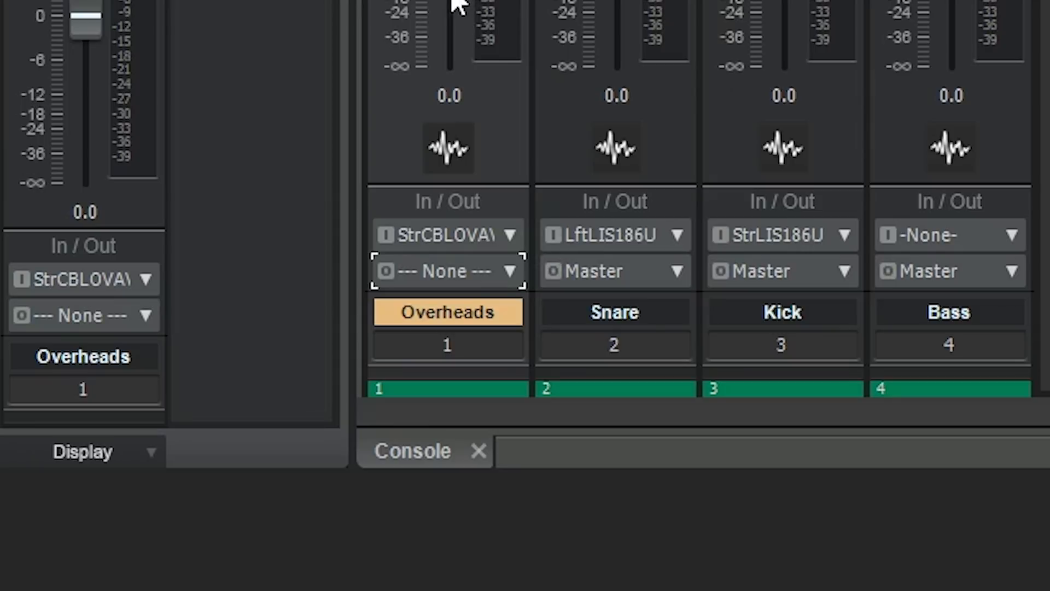
left_click(443, 277)
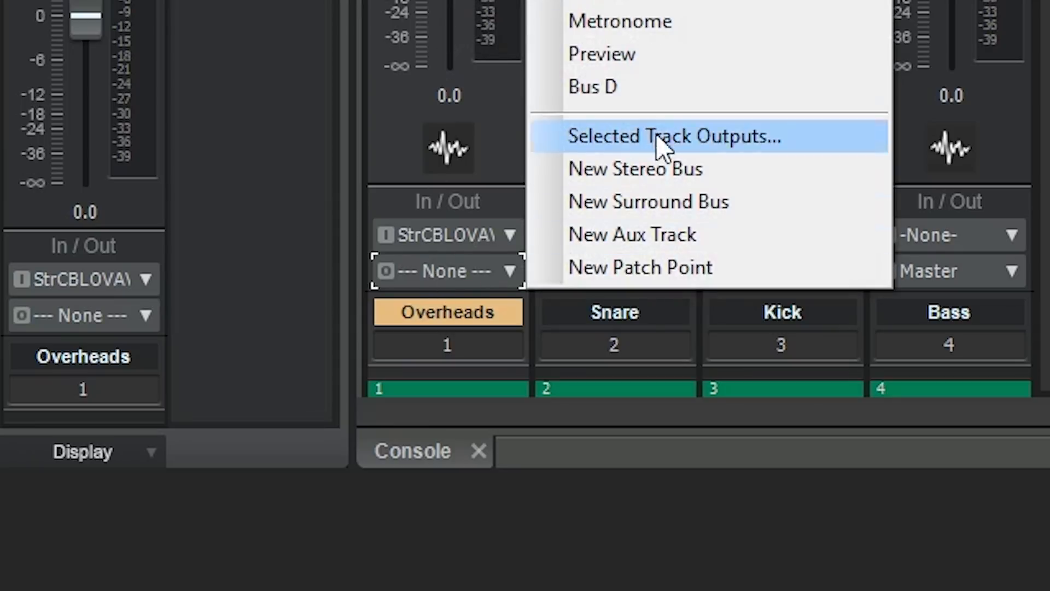
left_click(638, 5)
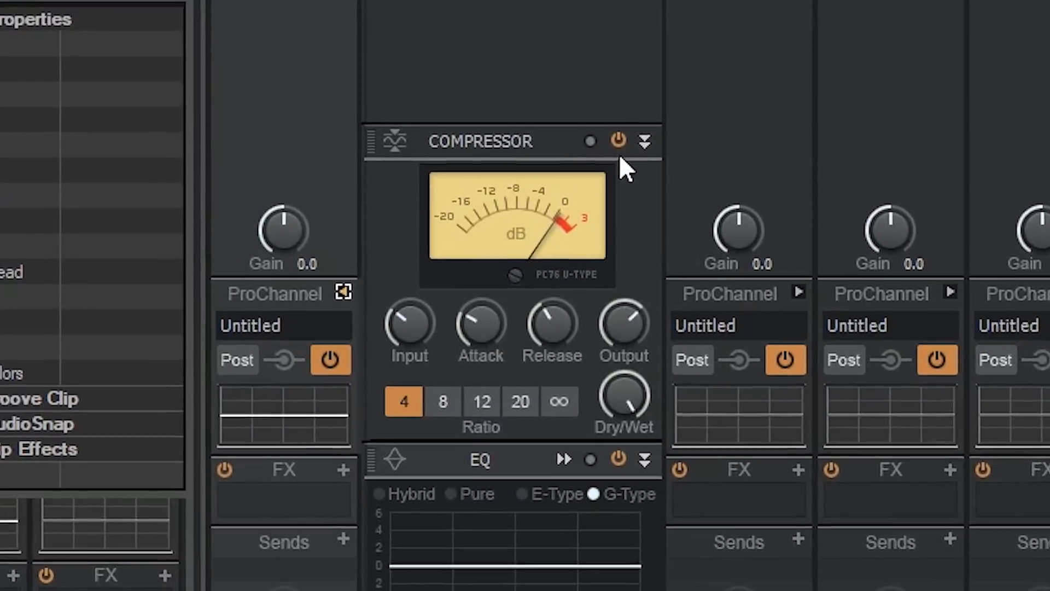
Step: Expand the Overheads ProChannel, enable its compressor, and adjust the compressor's input, attack, release and output knobs
left_click(279, 135)
left_click(675, 142)
mouse_move(431, 362)
left_mouse_down()
mouse_move(431, 388)
mouse_move(431, 362)
left_mouse_up()
mouse_move(529, 349)
left_mouse_down()
mouse_move(530, 361)
mouse_move(530, 331)
left_mouse_up()
mouse_move(601, 345)
left_mouse_down()
mouse_move(601, 321)
mouse_move(601, 344)
left_mouse_up()
left_click_drag(665, 352, 665, 335)
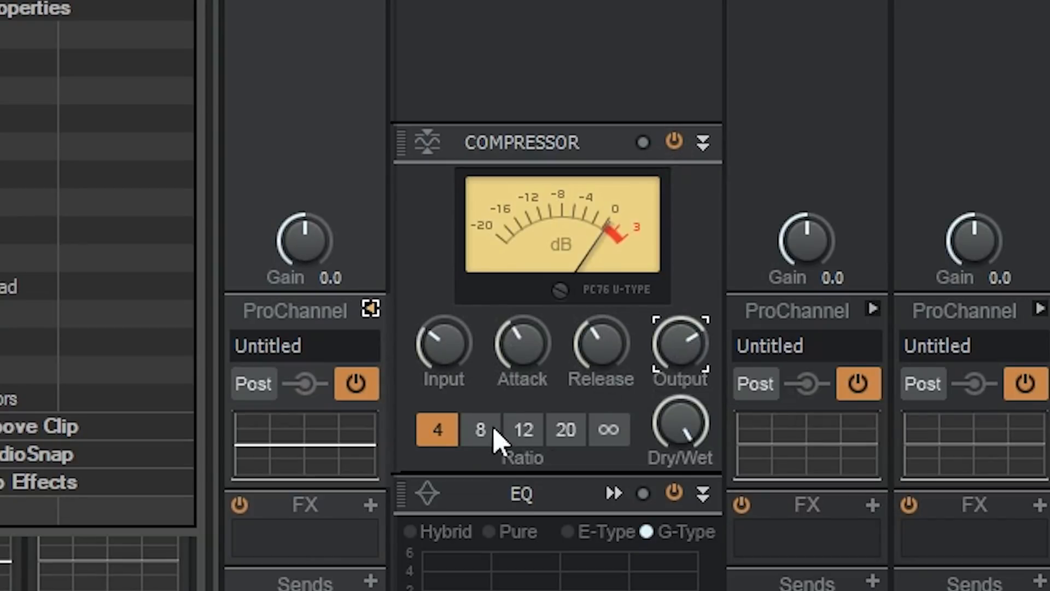
Step: Step the compressor's ratio through 8, 12 and 20 up to infinity, and try its Dry/Wet knob
left_click(481, 429)
left_click(523, 430)
left_click(566, 430)
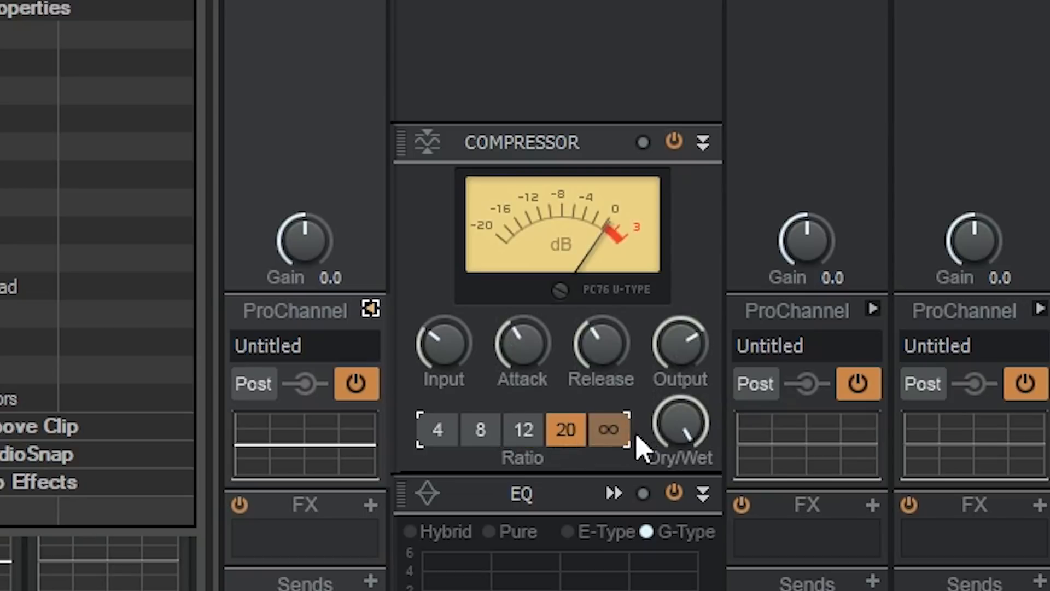
left_click(610, 430)
mouse_move(680, 422)
left_mouse_down()
mouse_move(680, 432)
mouse_move(680, 422)
left_mouse_up()
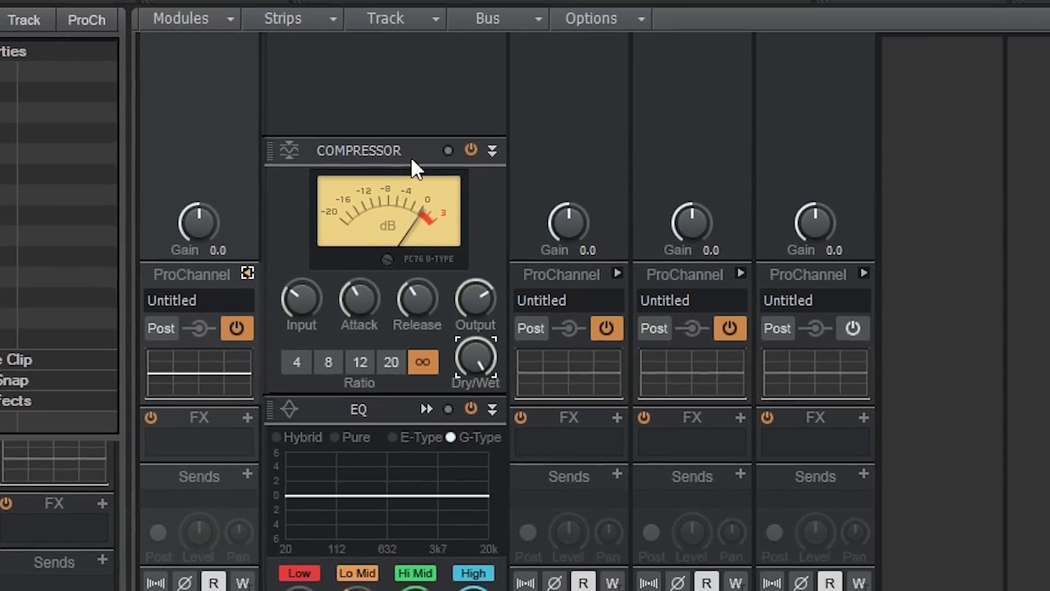
Step: Replace the Overheads compressor module with the PC4K S-Type Bus Compressor and switch back to the PC76 U-Type
right_click(594, 143)
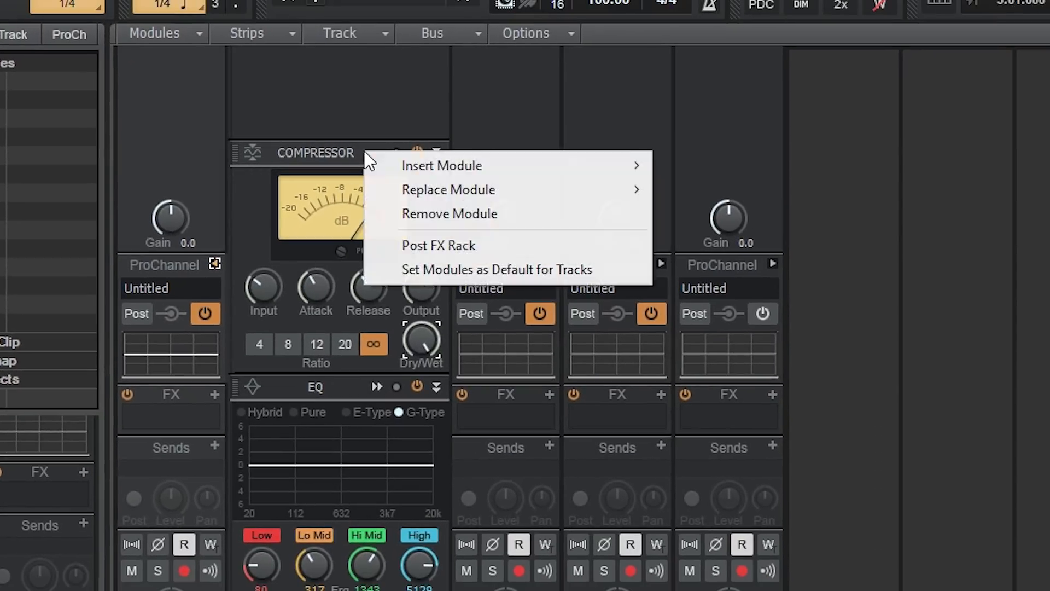
mouse_move(429, 205)
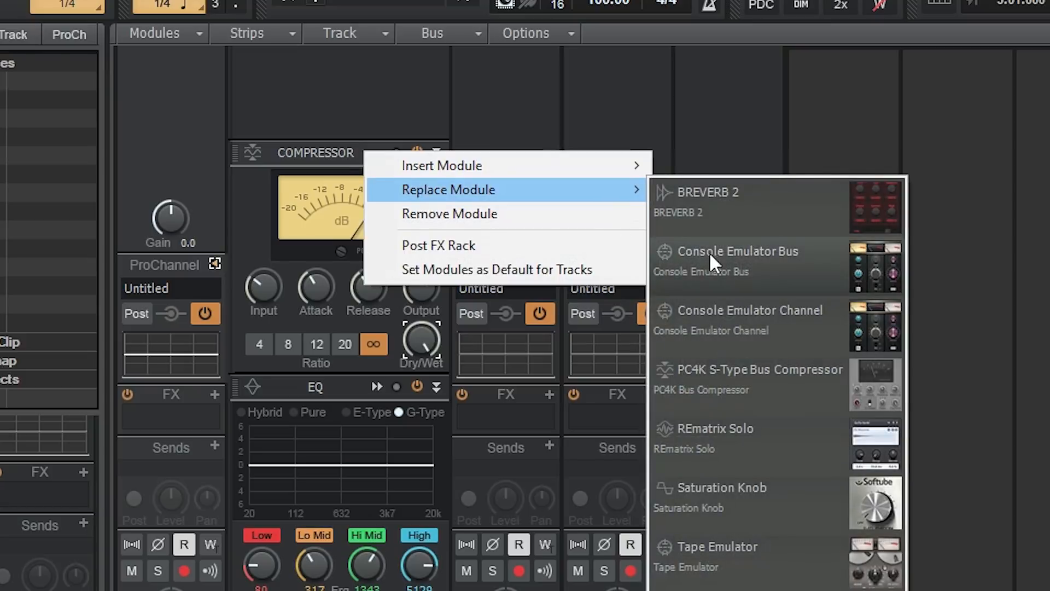
left_click(790, 396)
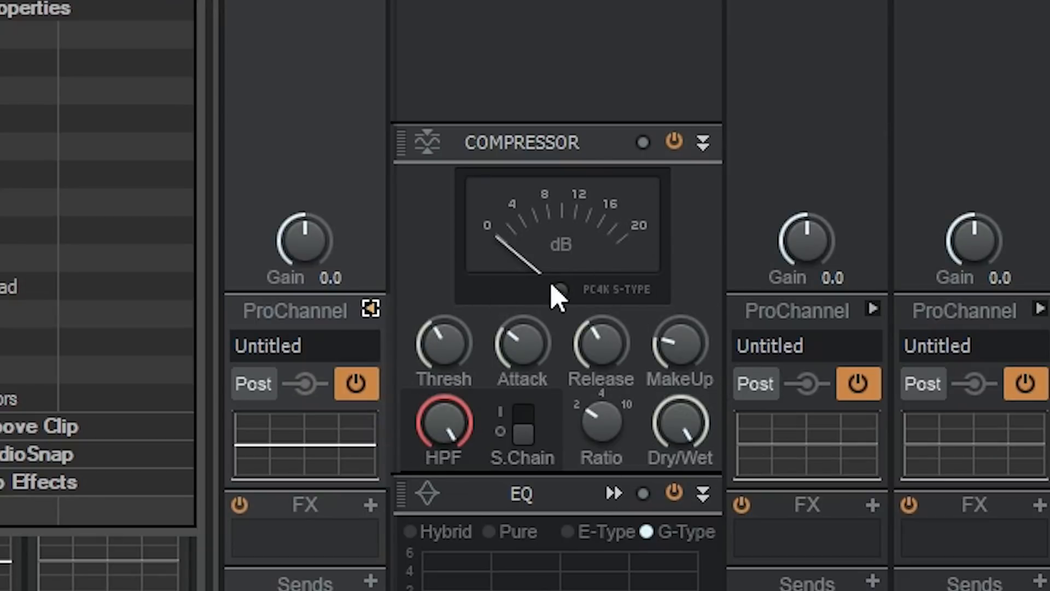
right_click(598, 150)
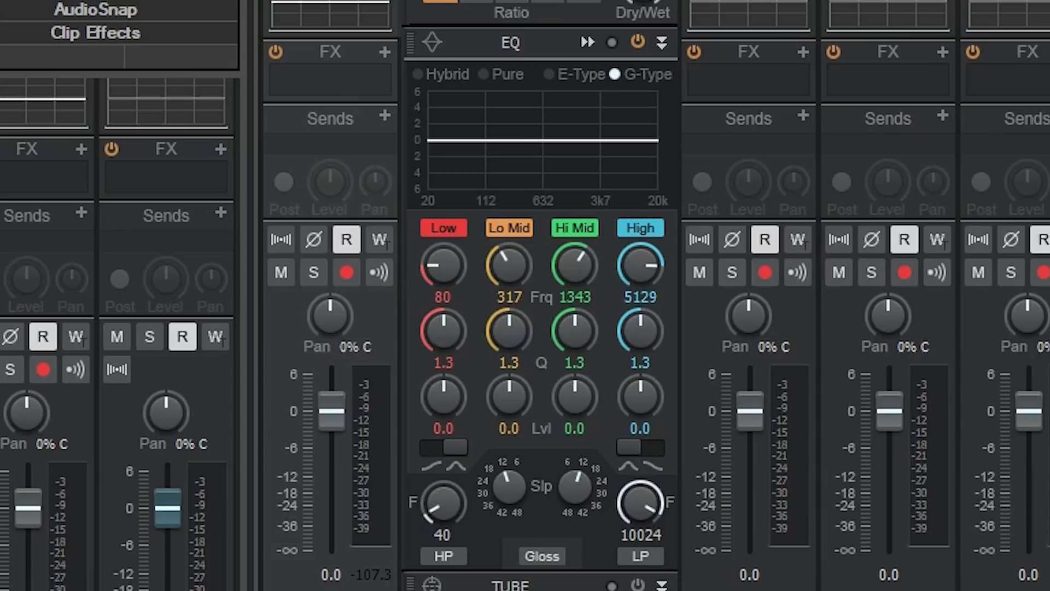
Step: Compare the Pure, E-Type and G-Type modes of the Overheads EQ and set it to Hybrid
left_click(483, 75)
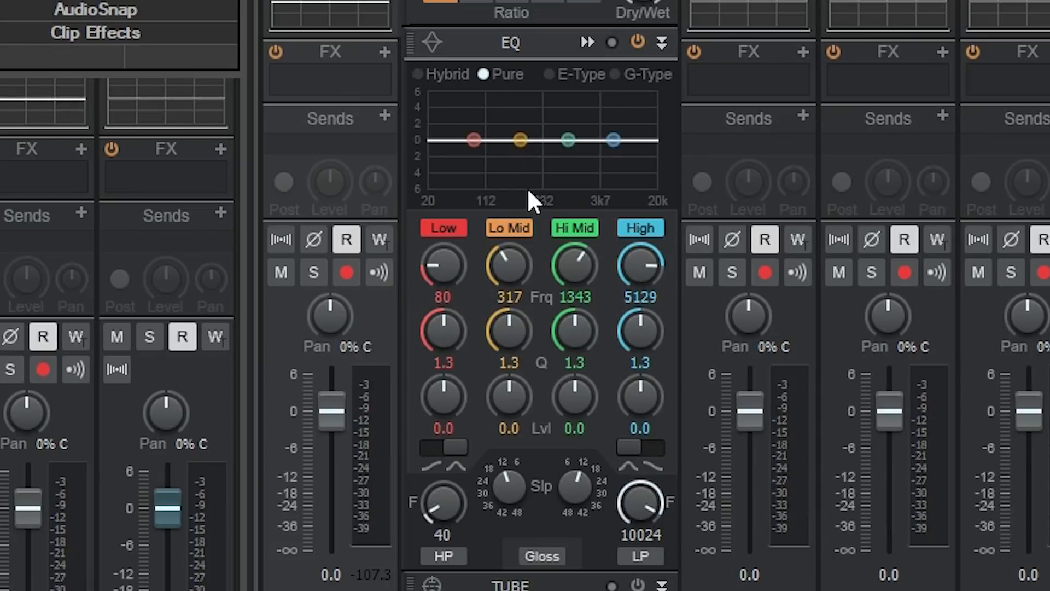
left_click(550, 75)
left_click(617, 74)
left_click(419, 74)
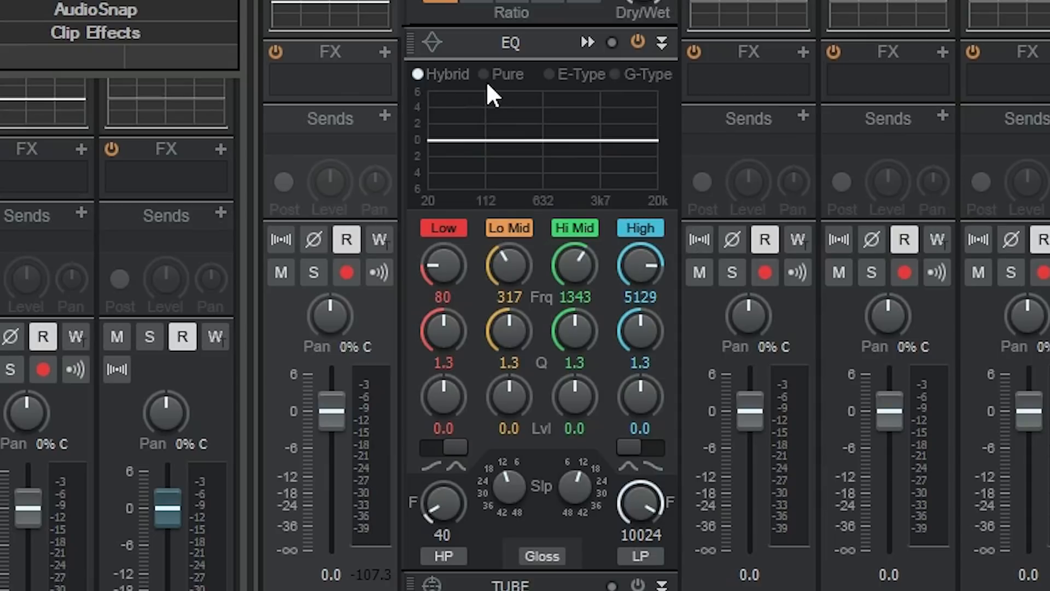
left_click(487, 80)
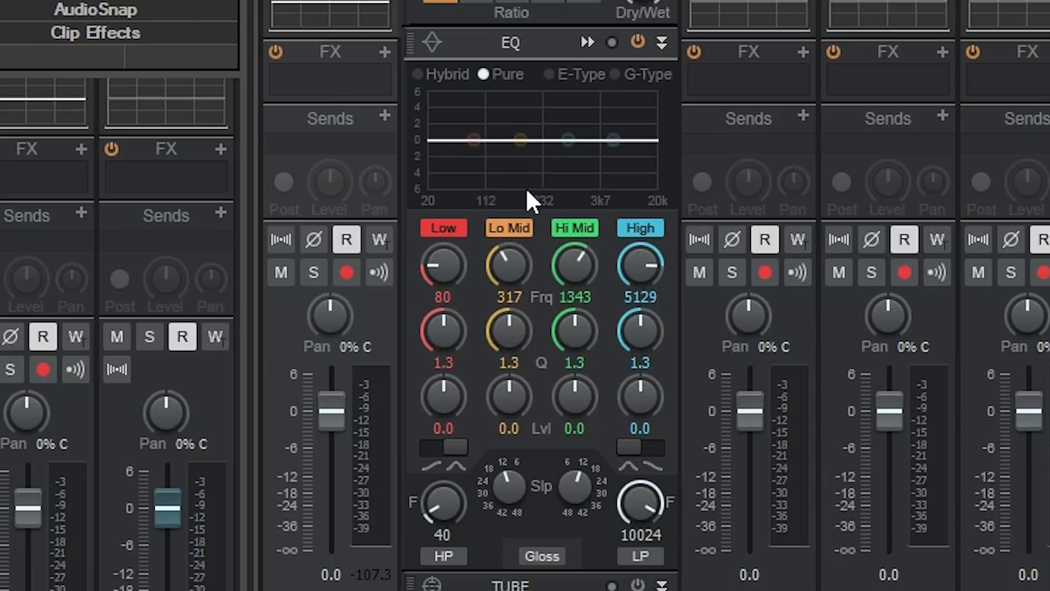
left_click(548, 74)
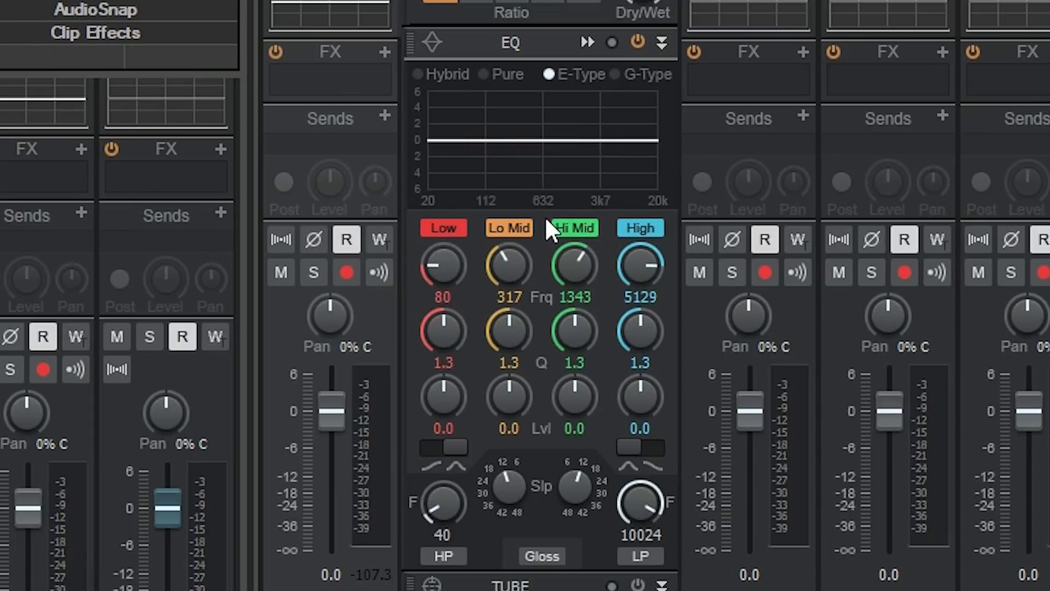
left_click(615, 74)
Step: Set the EQ's Low band to a frequency of 41, a Q of 1.2 and a level of -4.2
mouse_move(444, 265)
left_mouse_down()
mouse_move(444, 236)
mouse_move(444, 281)
left_mouse_up()
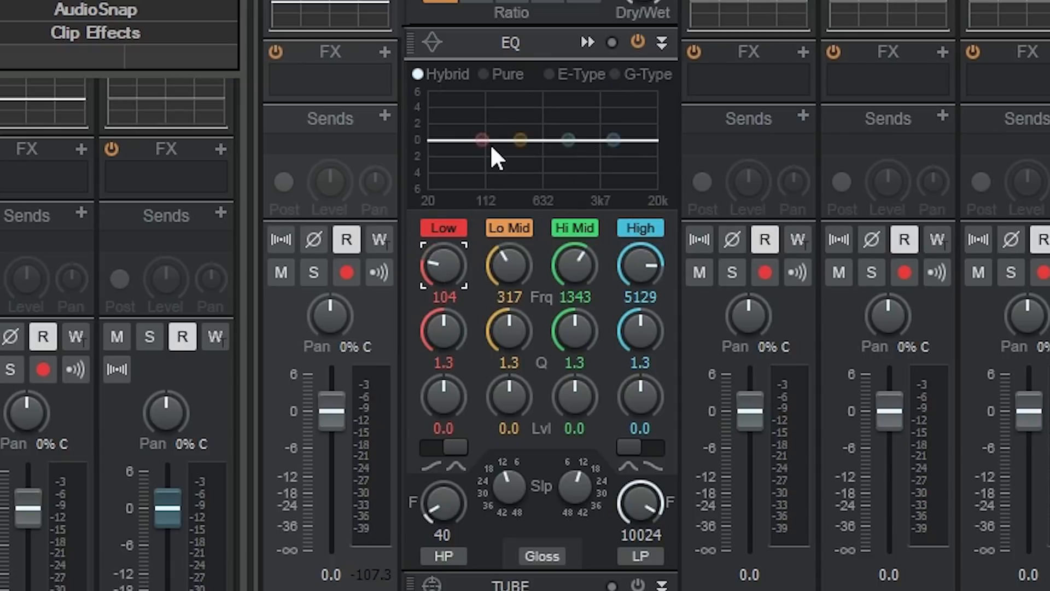
left_click(434, 234)
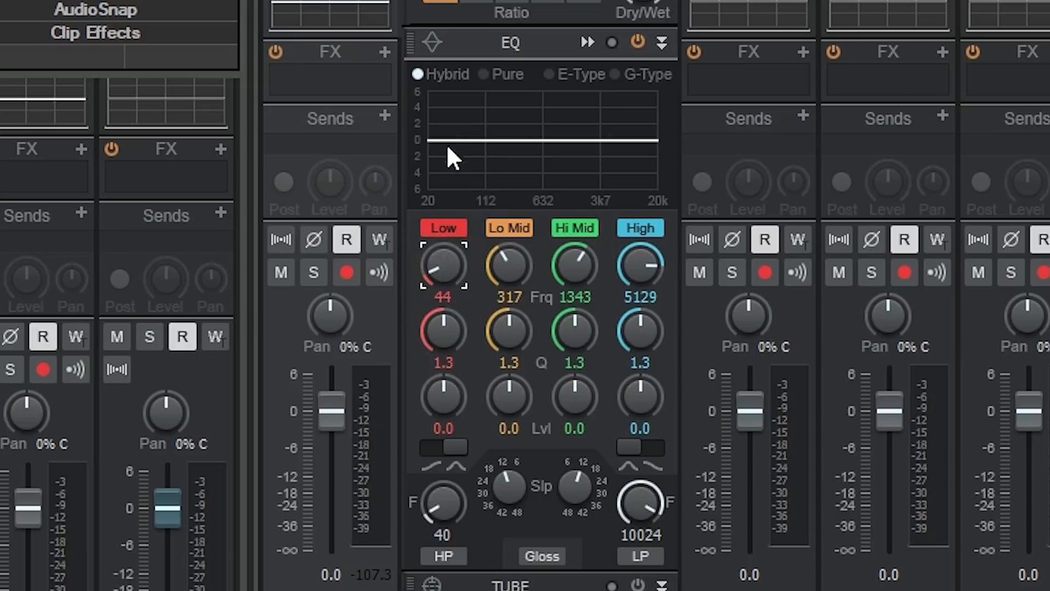
left_click_drag(443, 331, 444, 320)
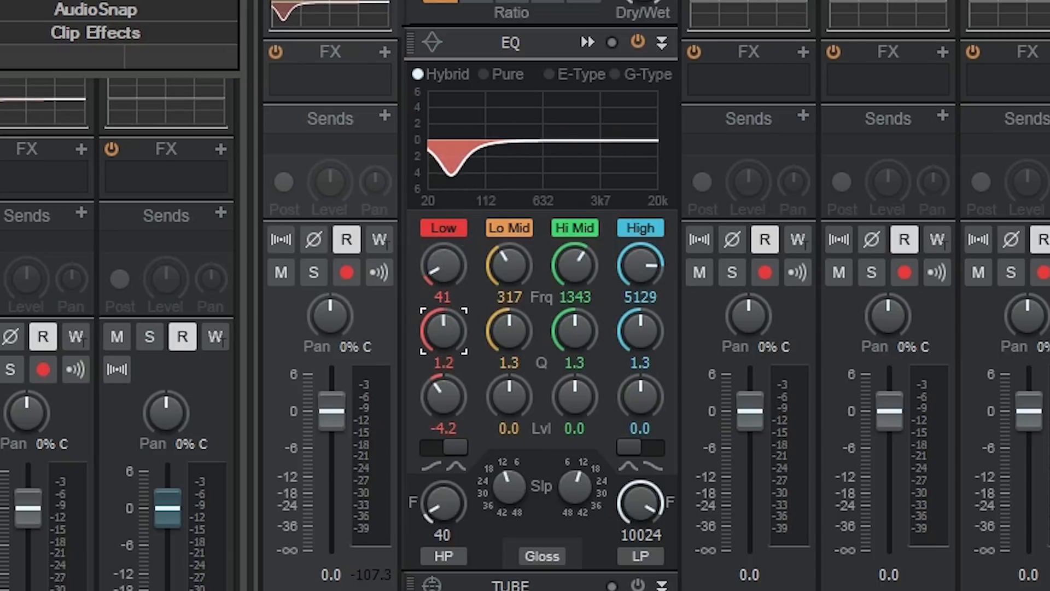
Step: Try a 4.8 boost on the EQ's Low band and make it a shelf with frequency 54, Q 1.1 and level -2.5
left_click_drag(442, 393, 442, 358)
mouse_move(430, 314)
left_mouse_down()
mouse_move(430, 330)
mouse_move(430, 317)
left_mouse_up()
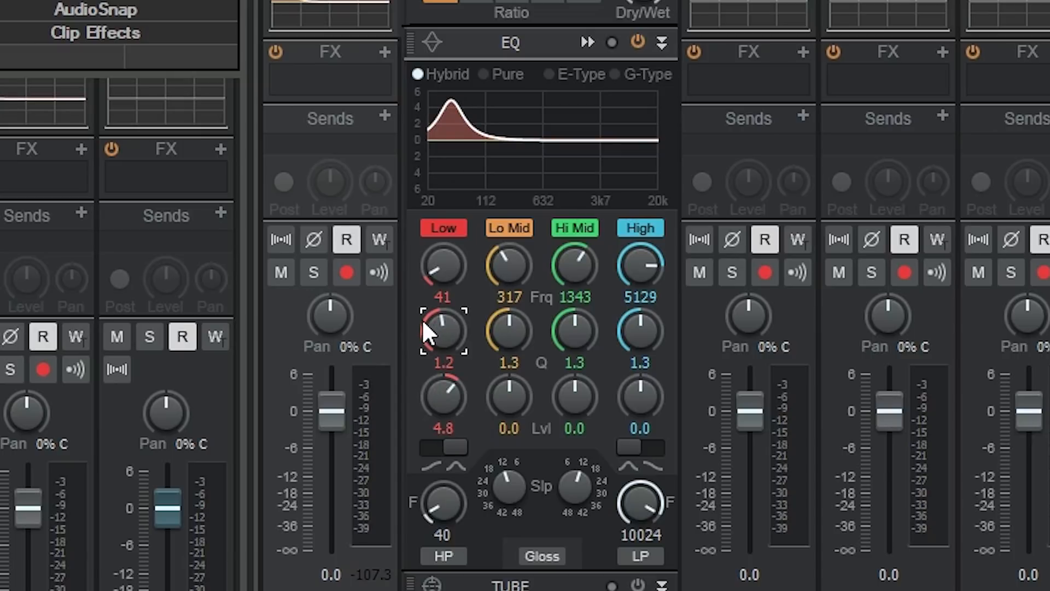
left_click(441, 447)
mouse_move(442, 333)
left_mouse_down()
mouse_move(442, 377)
mouse_move(442, 339)
left_mouse_up()
left_click_drag(440, 266, 439, 255)
left_click_drag(444, 383, 444, 424)
Step: Enable the EQ's low-pass and high-pass filters, set their frequencies to 8254 and 68, and adjust both filter slopes
left_click(646, 555)
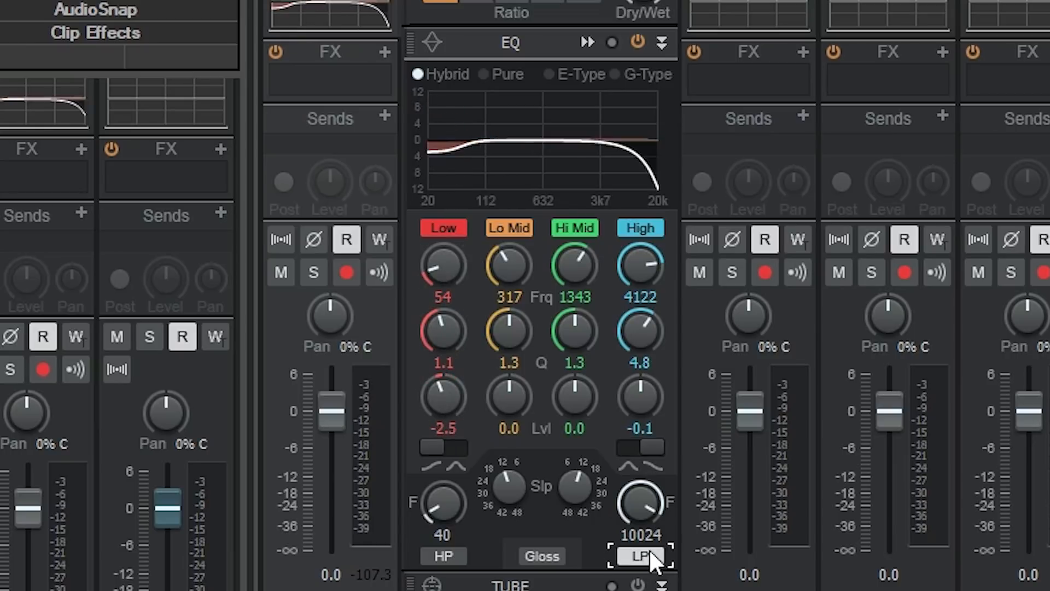
left_click(444, 552)
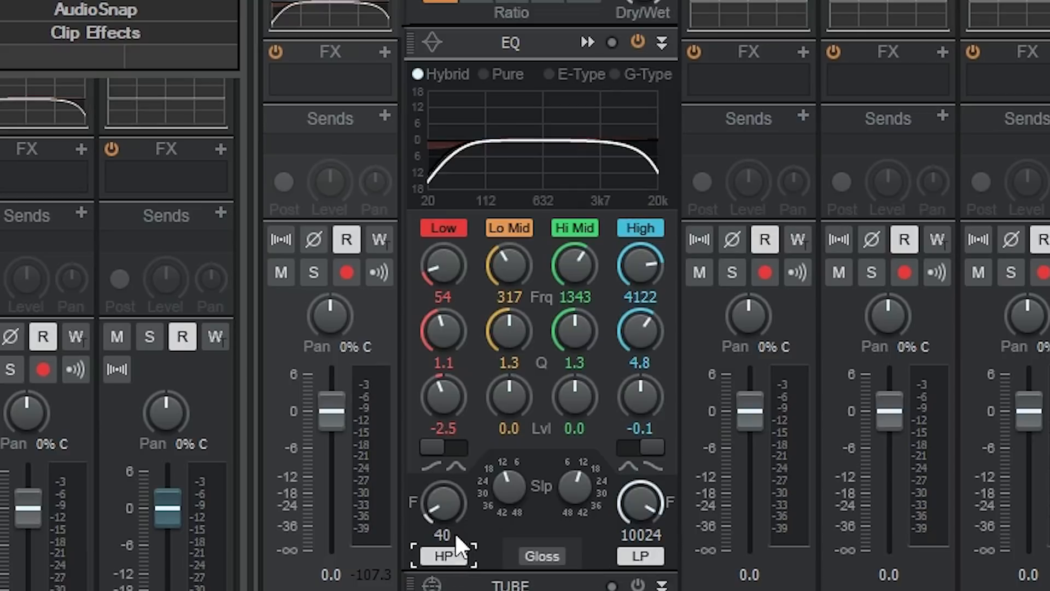
mouse_move(438, 510)
left_mouse_down()
mouse_move(437, 489)
mouse_move(438, 499)
left_mouse_up()
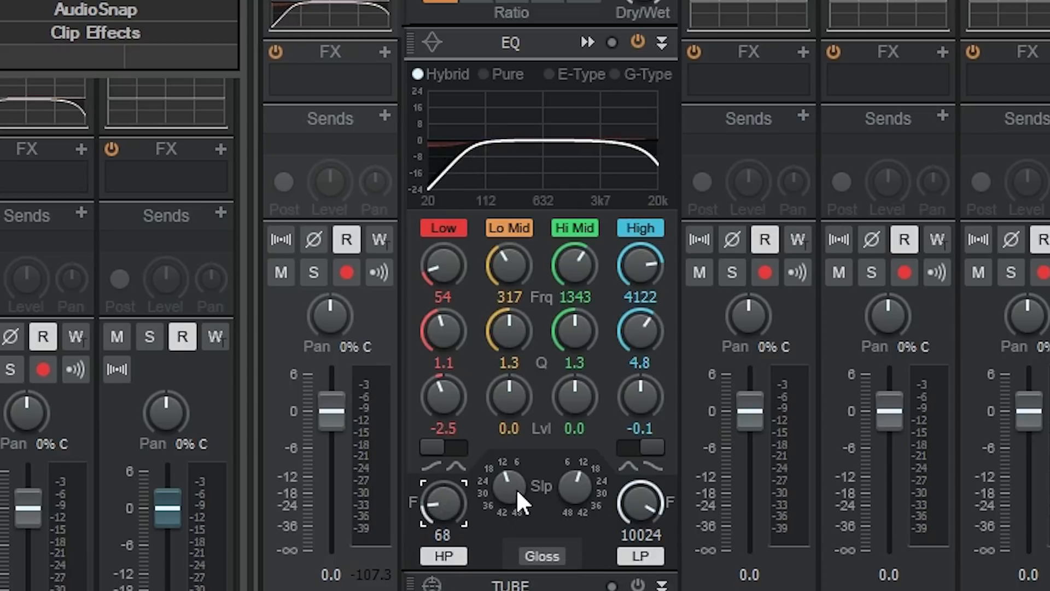
left_click_drag(511, 486, 497, 399)
mouse_move(500, 493)
left_mouse_down()
mouse_move(499, 482)
mouse_move(500, 503)
left_mouse_up()
left_click_drag(640, 504, 641, 511)
left_click_drag(574, 485, 574, 462)
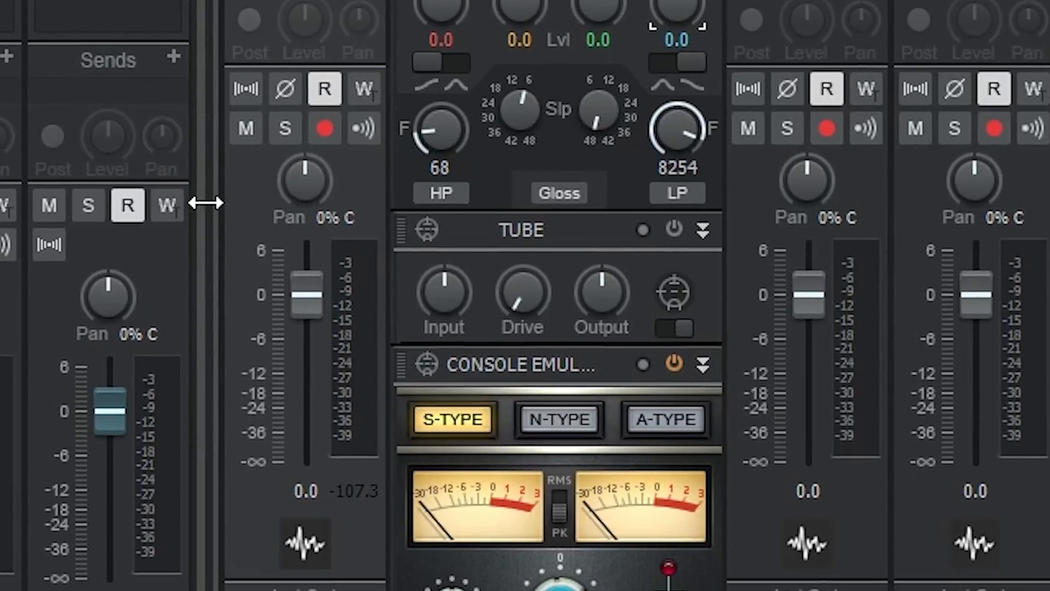
Step: Switch the Tube module to Type I and back to Type II, and try its Input, Drive and Output knobs, resetting them
left_click(677, 330)
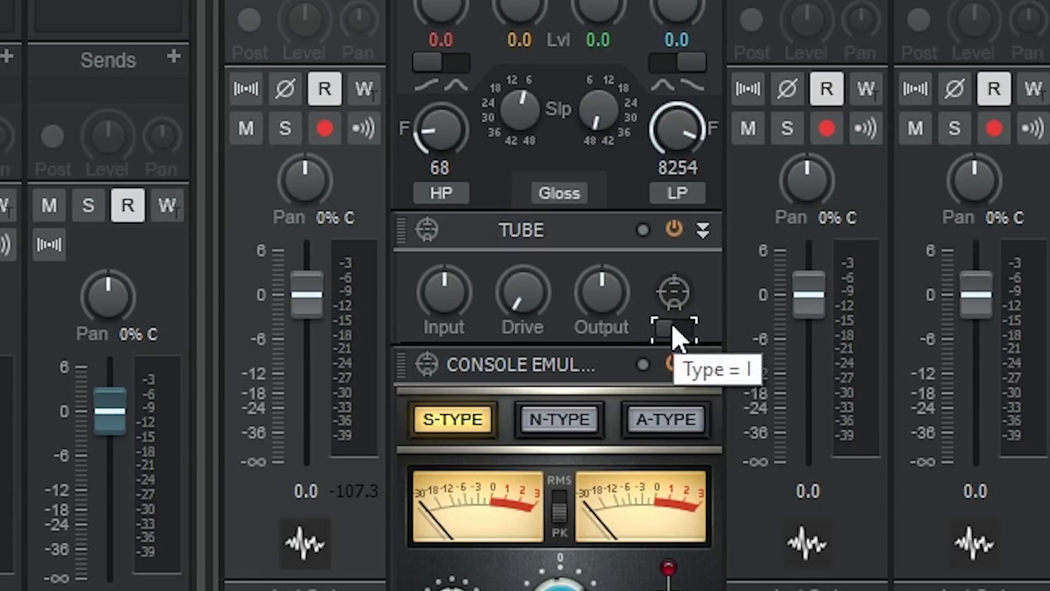
left_click(676, 333)
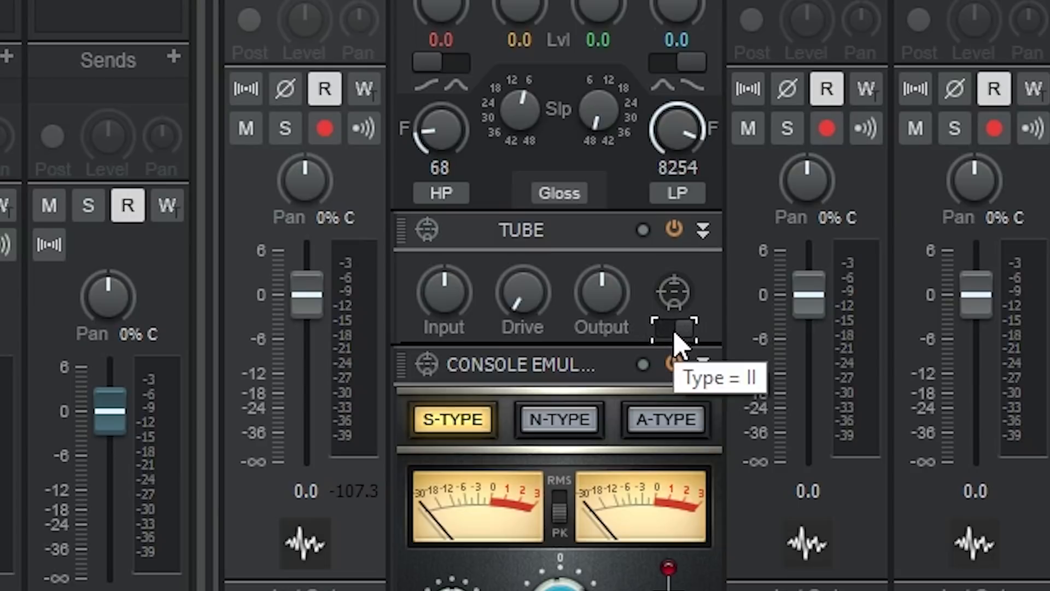
mouse_move(444, 293)
left_mouse_down()
mouse_move(445, 284)
mouse_move(432, 292)
left_mouse_up()
left_click(514, 295)
left_click_drag(514, 270, 516, 276)
double_click(519, 305)
left_click_drag(602, 298, 602, 280)
double_click(605, 306)
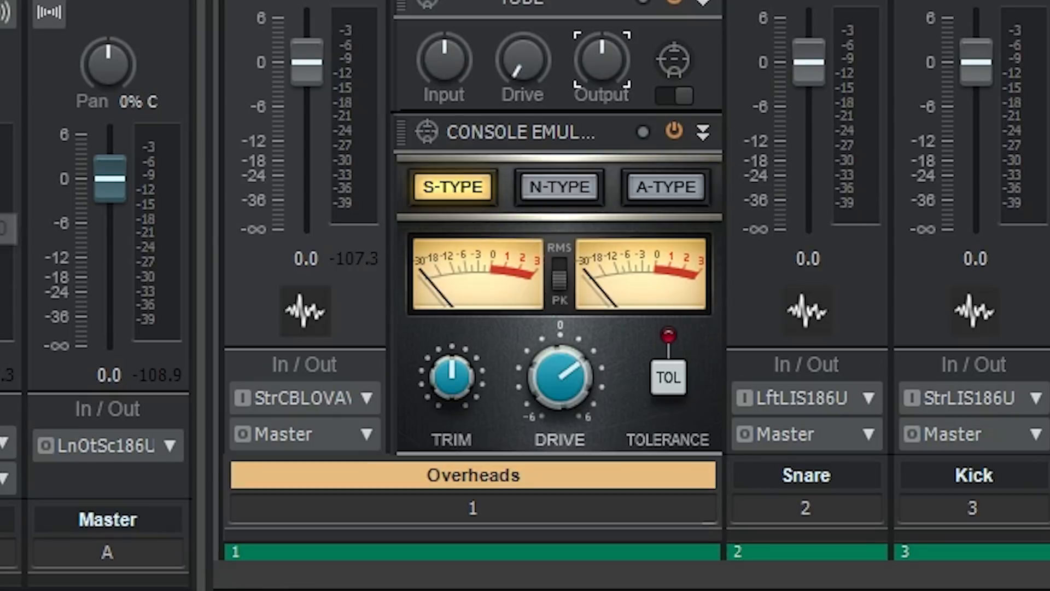
Step: Compare the Console Emulator's N-Type and A-Type models and return to S-Type
left_click(586, 191)
left_click(651, 204)
left_click(450, 199)
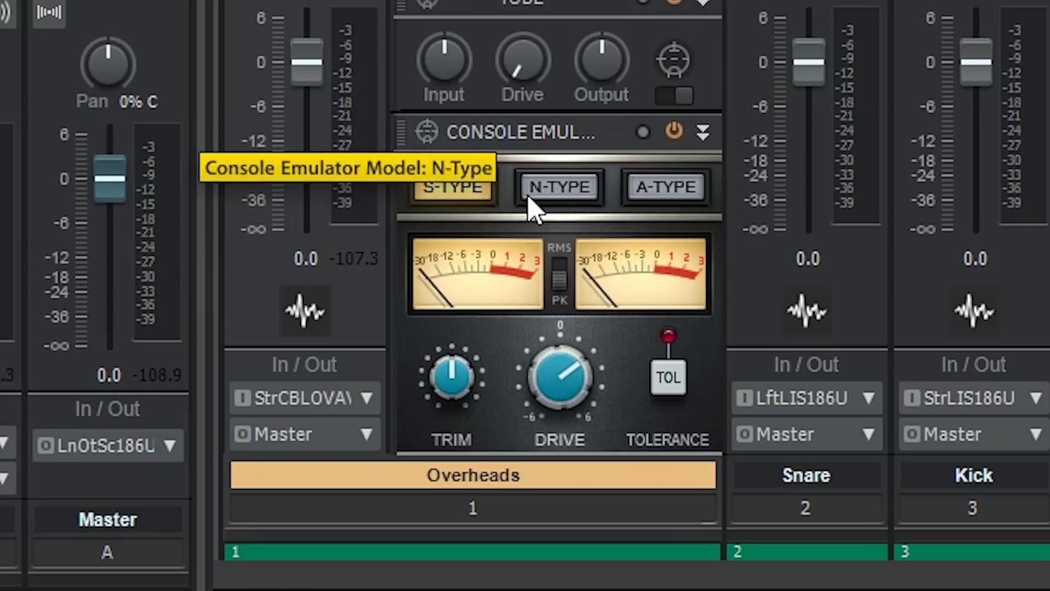
Step: Try the Console Emulator's Trim and Tolerance controls and set its Drive to 0
mouse_move(450, 378)
left_mouse_down()
mouse_move(441, 422)
mouse_move(448, 364)
left_mouse_up()
mouse_move(545, 391)
left_mouse_down()
mouse_move(544, 436)
mouse_move(543, 376)
mouse_move(553, 394)
left_mouse_up()
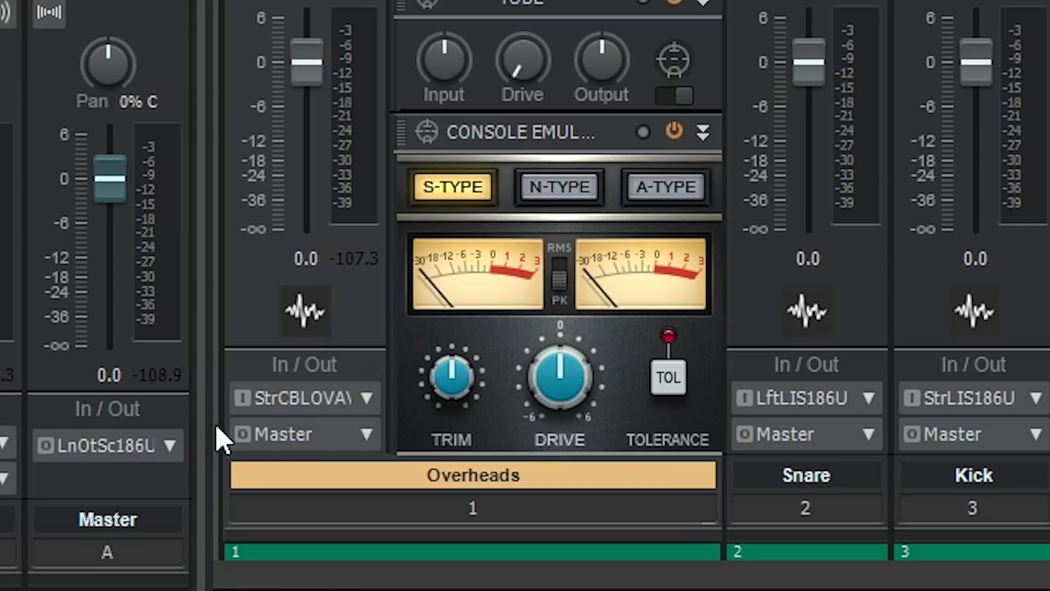
left_click(671, 383)
left_click(670, 381)
left_click_drag(562, 378, 597, 63)
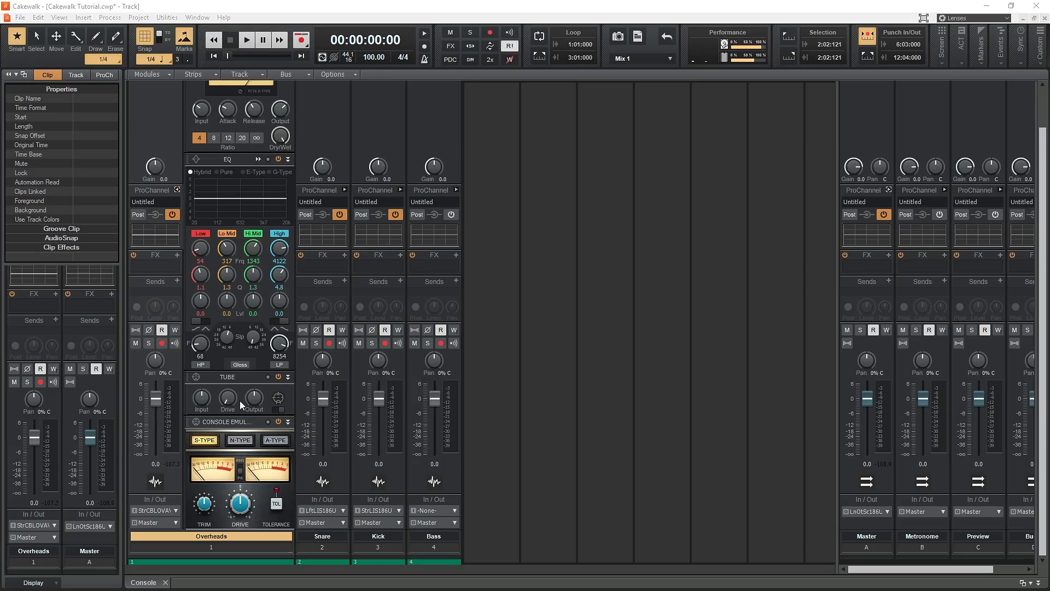
Step: Insert a BREVERB 2 module into the Overheads ProChannel
scroll(240, 400, "up", 5)
right_click(245, 210)
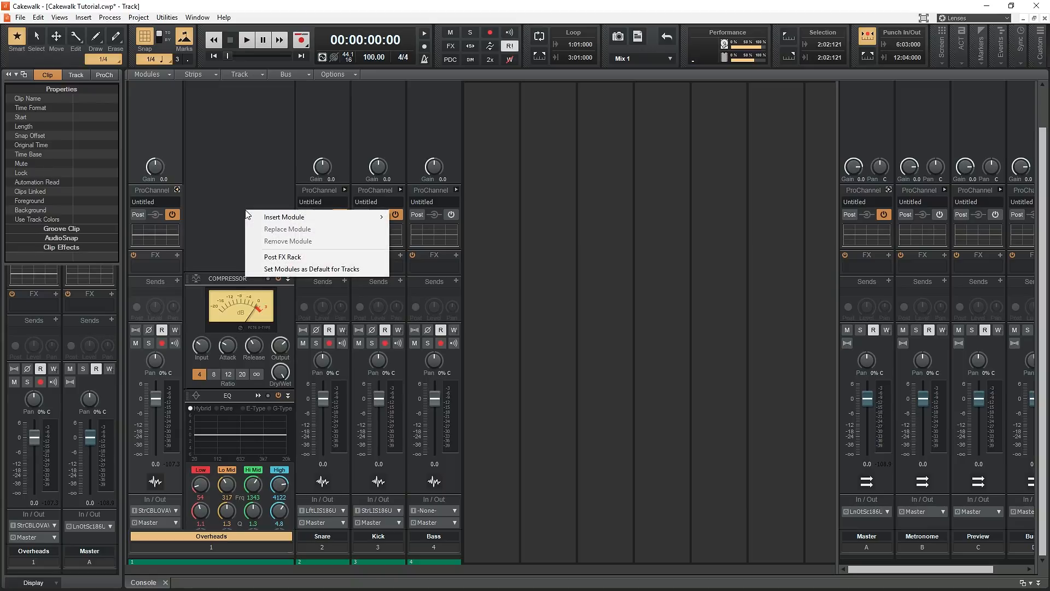
mouse_move(280, 226)
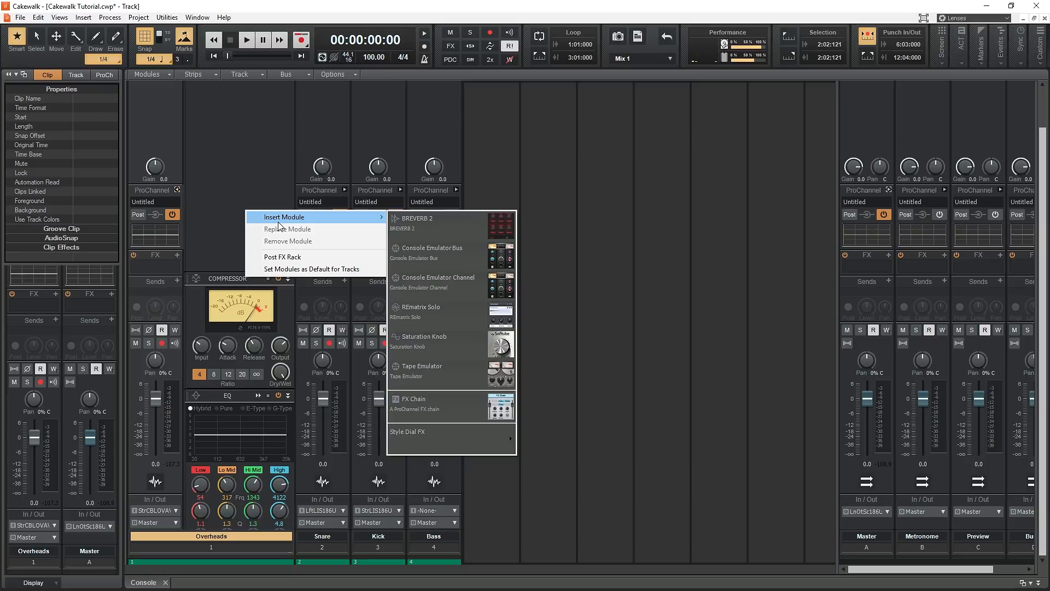
left_click(403, 235)
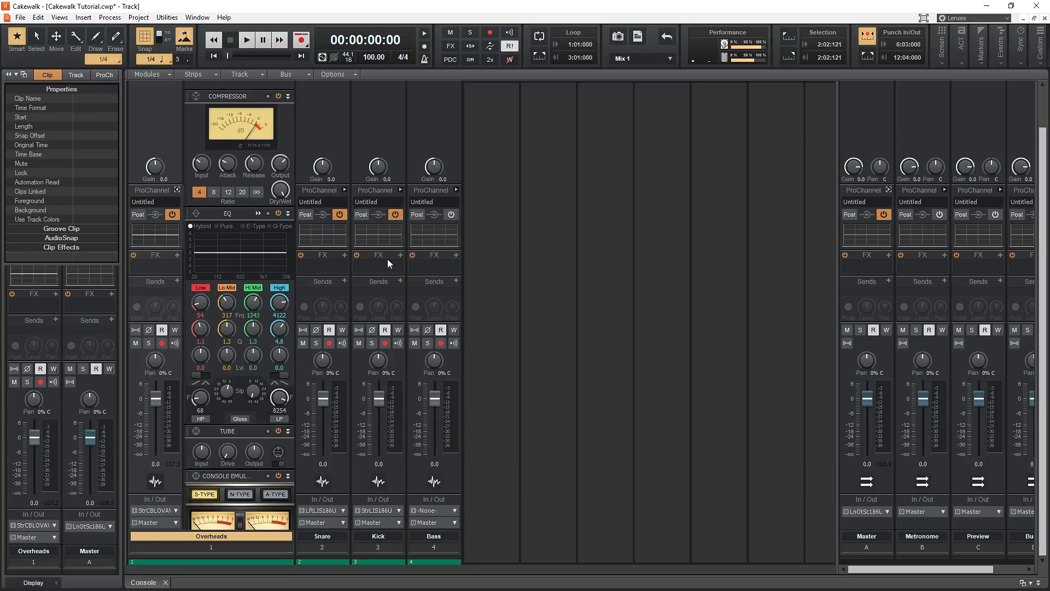
scroll(245, 295, "down", 8)
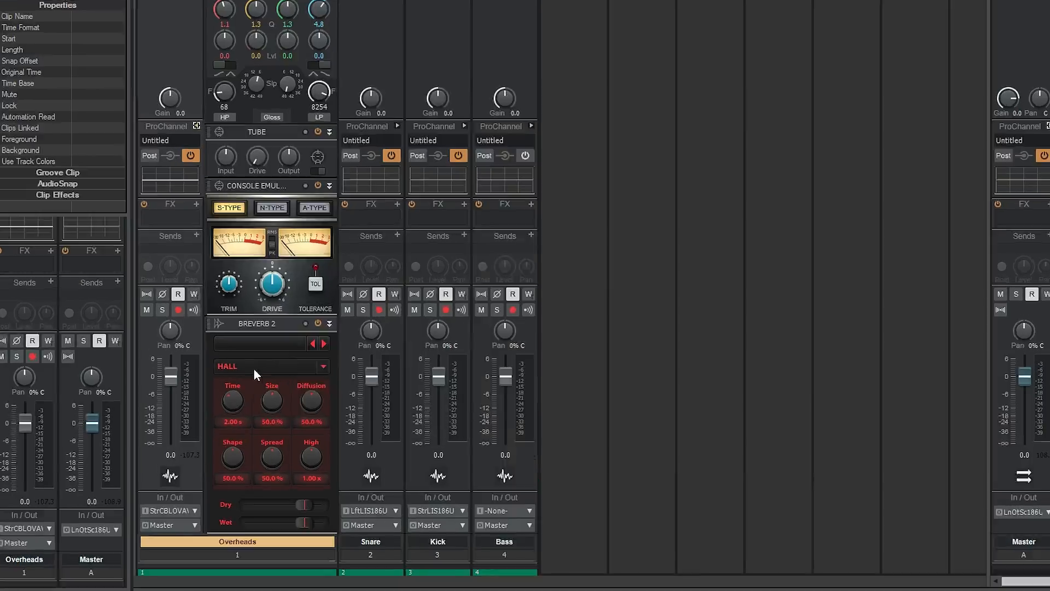
Step: Try BREVERB 2's alternative reverb algorithms, including Room and Inverse
left_click(243, 390)
left_click(218, 418)
left_click(220, 390)
left_click(494, 277)
left_click(501, 159)
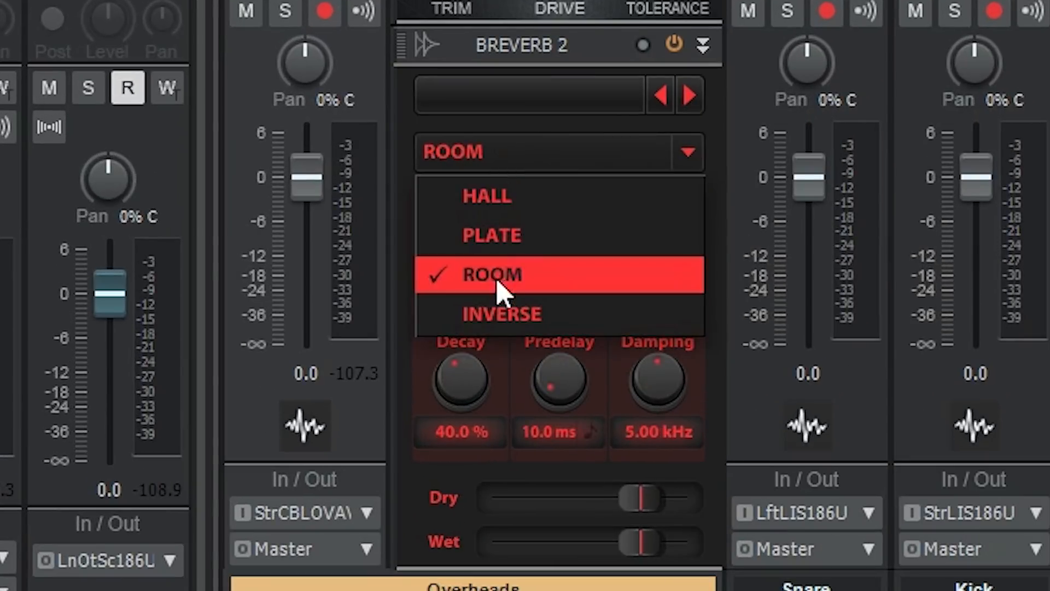
left_click(495, 314)
Step: Try BREVERB 2's A Cappella Vox, 80s Percussion Space and Guitar Studio presets, and move its Wet slider
left_click(586, 99)
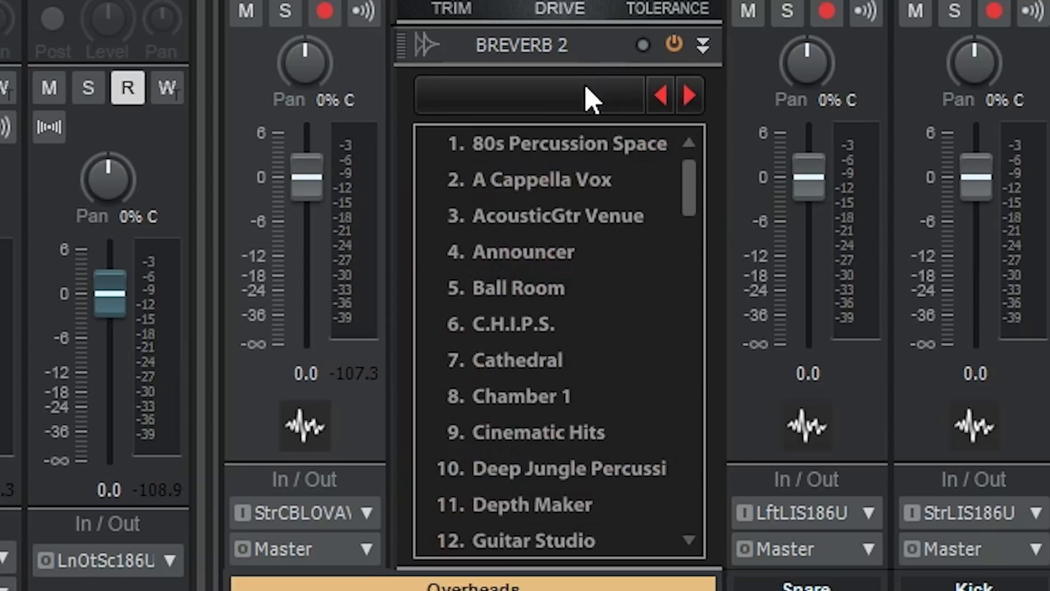
left_click(582, 184)
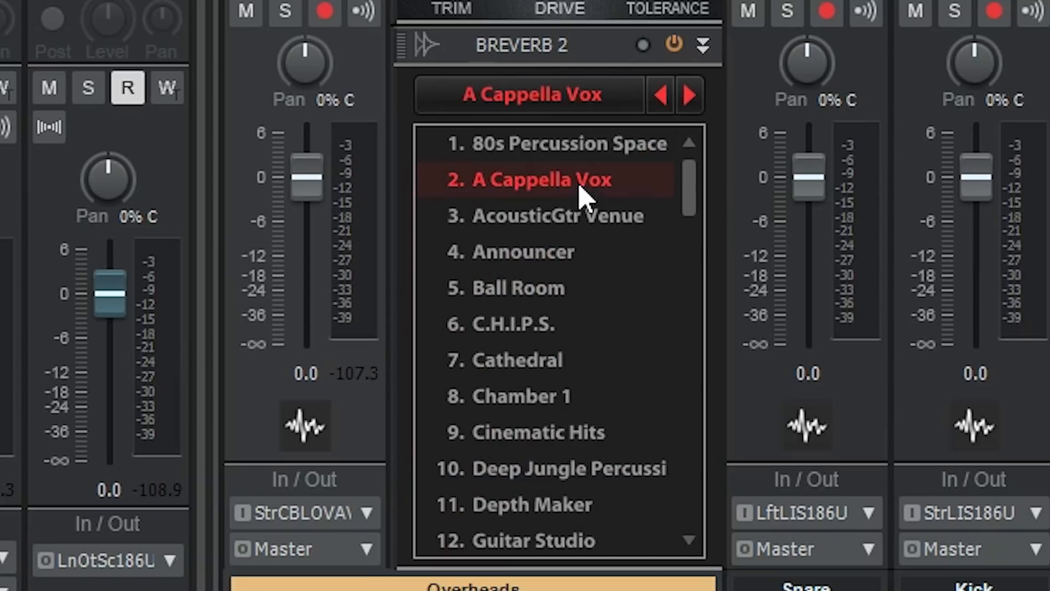
left_click(580, 144)
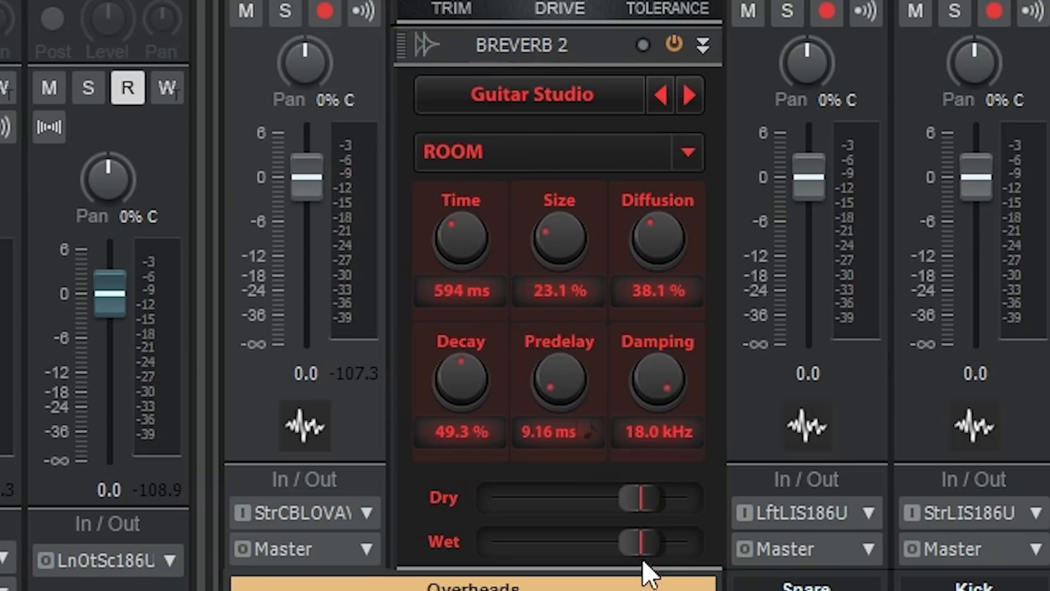
left_click_drag(642, 549, 618, 544)
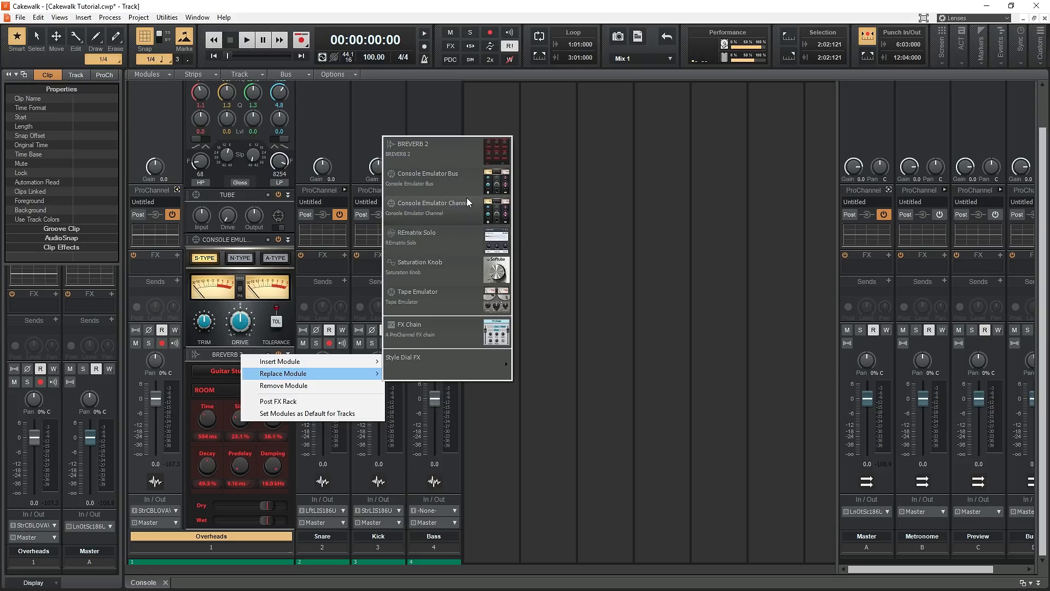
Step: Replace BREVERB 2 with REmatrix Solo and load its Industrial, Cement Walls, Dreamy and Sustainer presets in turn
left_click(468, 234)
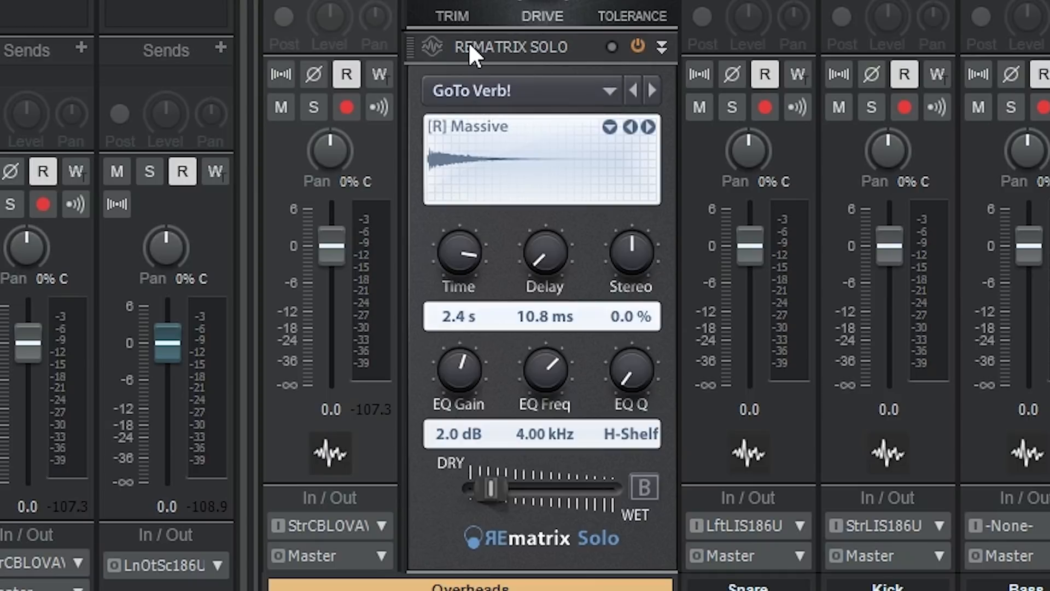
left_click(488, 78)
left_click(514, 1)
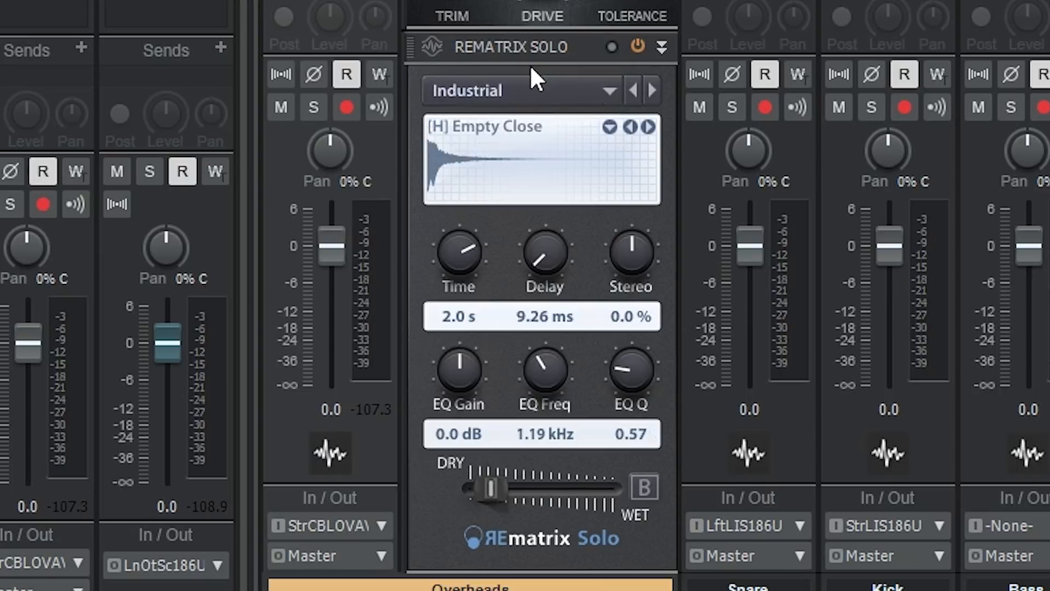
left_click(520, 83)
left_click(514, 104)
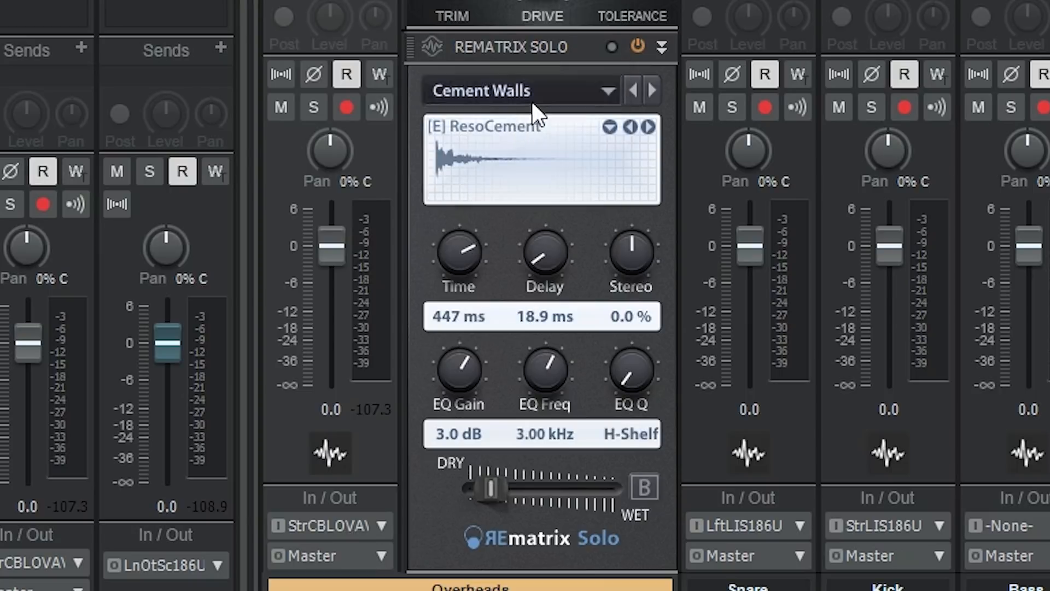
left_click(532, 103)
left_click(513, 28)
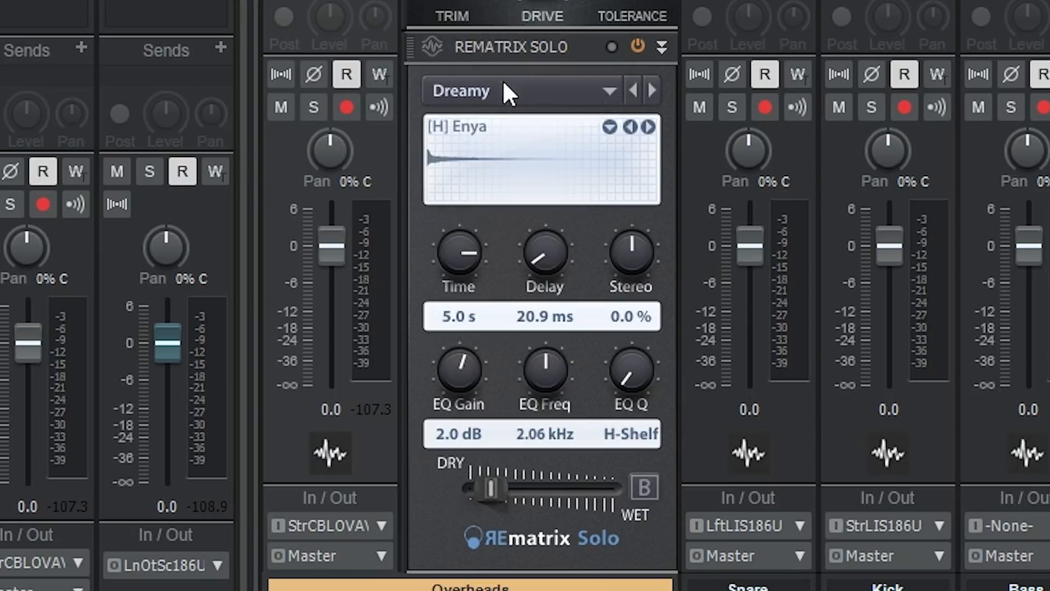
left_click(503, 78)
left_click(507, 51)
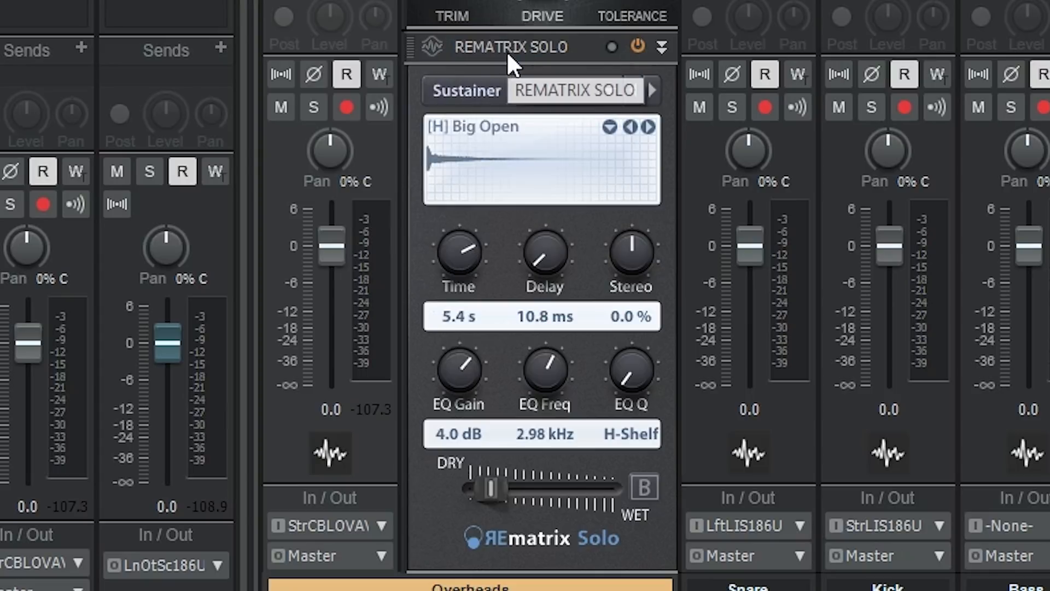
Step: Try REmatrix Solo's Time, Stereo, EQ Gain and Dry/Wet controls
left_click_drag(461, 251, 546, 243)
left_click_drag(629, 248, 628, 224)
left_click_drag(461, 389, 461, 377)
mouse_move(491, 487)
left_mouse_down()
mouse_move(553, 486)
mouse_move(483, 496)
left_mouse_up()
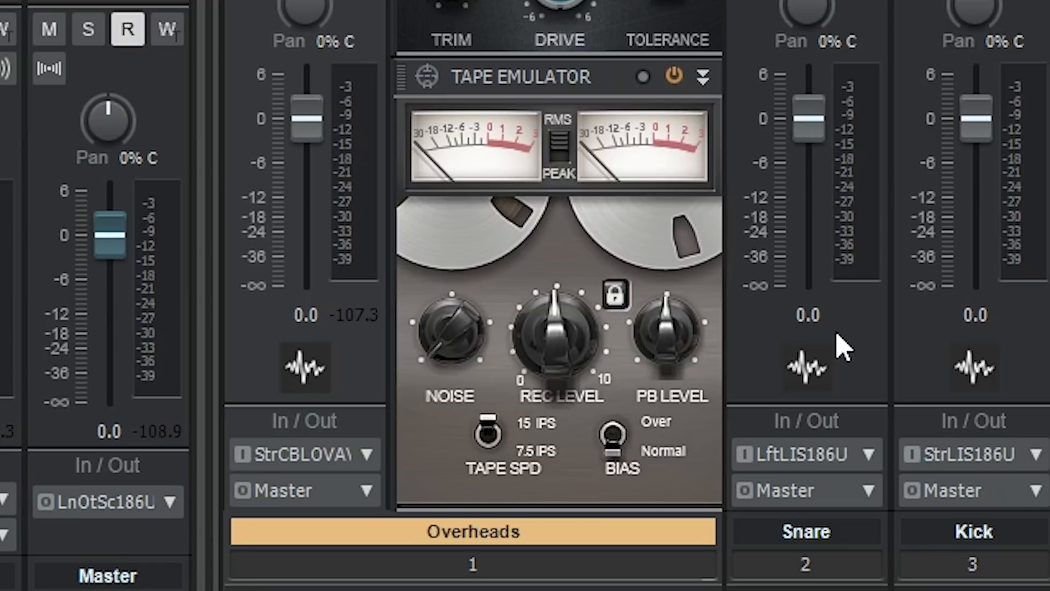
Step: Try the Tape Emulator's Noise, Rec Level and PB Level knobs and reset the PB Level
left_click_drag(455, 336, 417, 172)
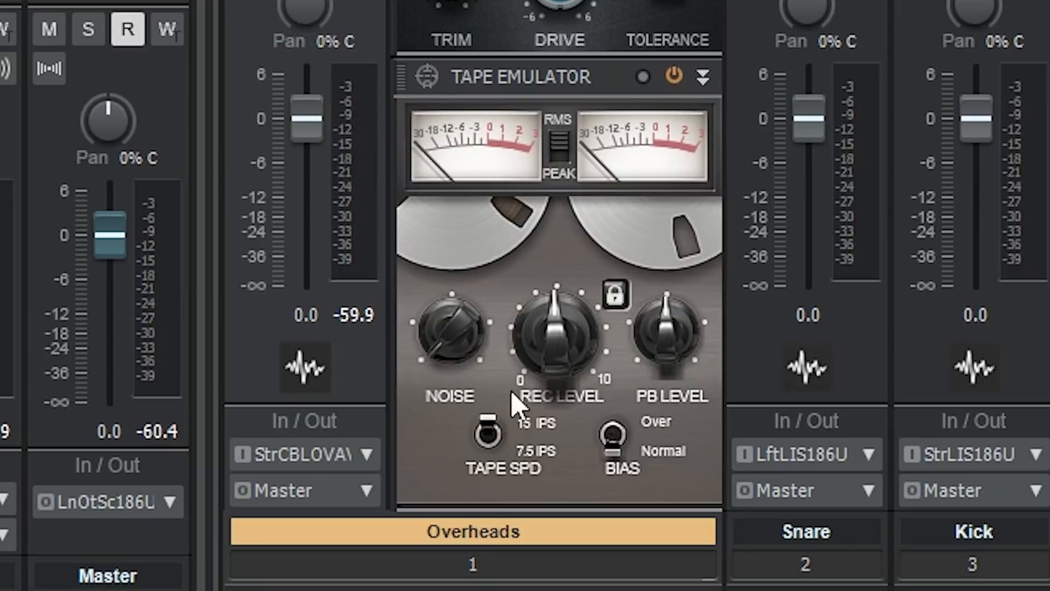
left_click_drag(558, 371, 555, 347)
left_click_drag(678, 344, 642, 327)
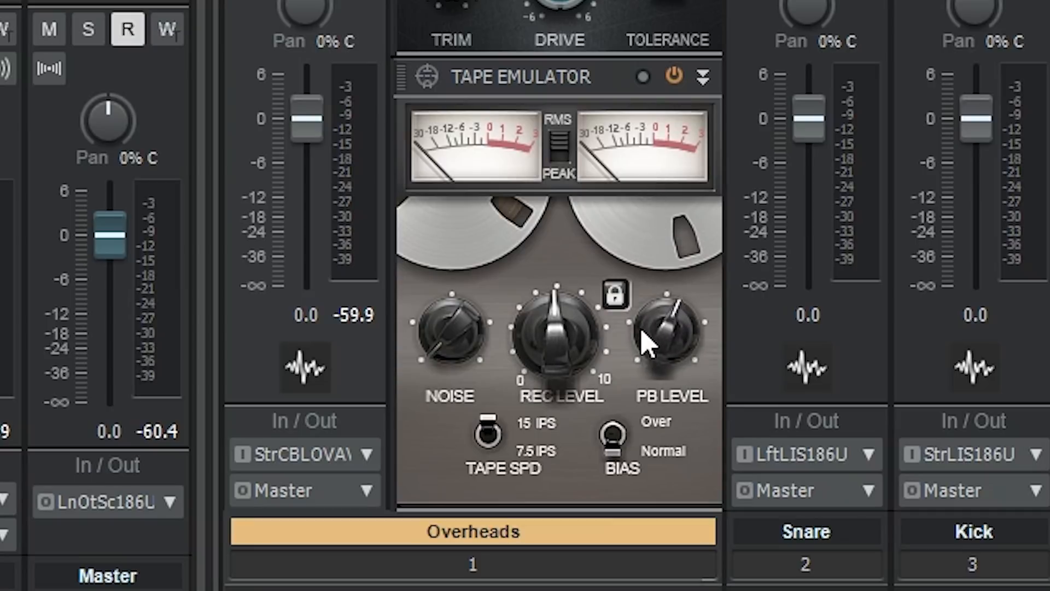
double_click(661, 330)
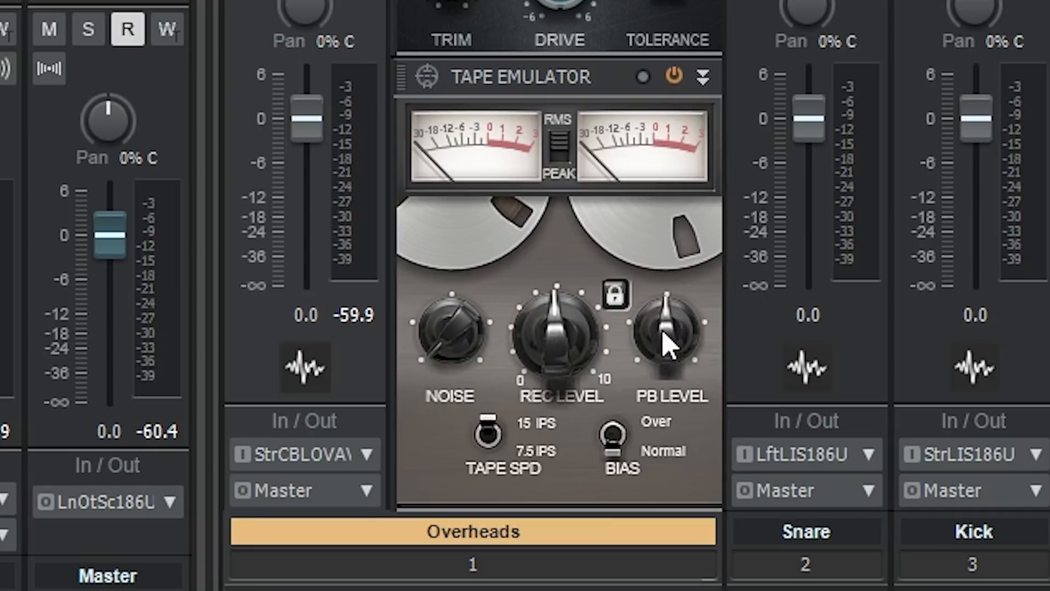
Step: Toggle the Tape Emulator's tape speed to 7.5 IPS and its bias to Over, returning each to 15 IPS and Normal
left_click(491, 439)
left_click(490, 438)
left_click(624, 441)
left_click(621, 442)
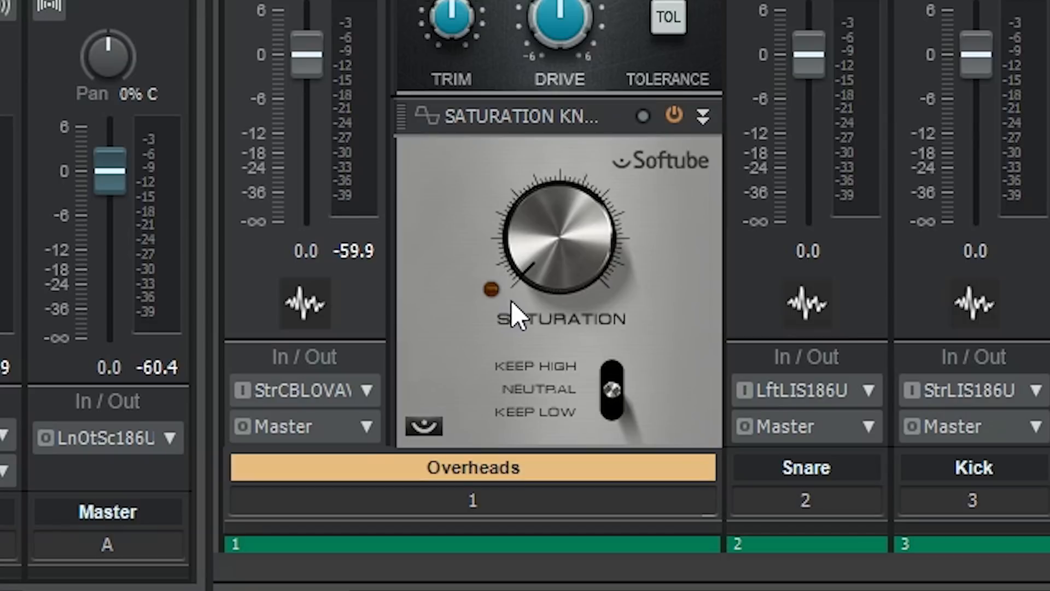
Step: Set the Saturation Knob's mode switch to Keep High and move it back down
left_click_drag(608, 383, 608, 355)
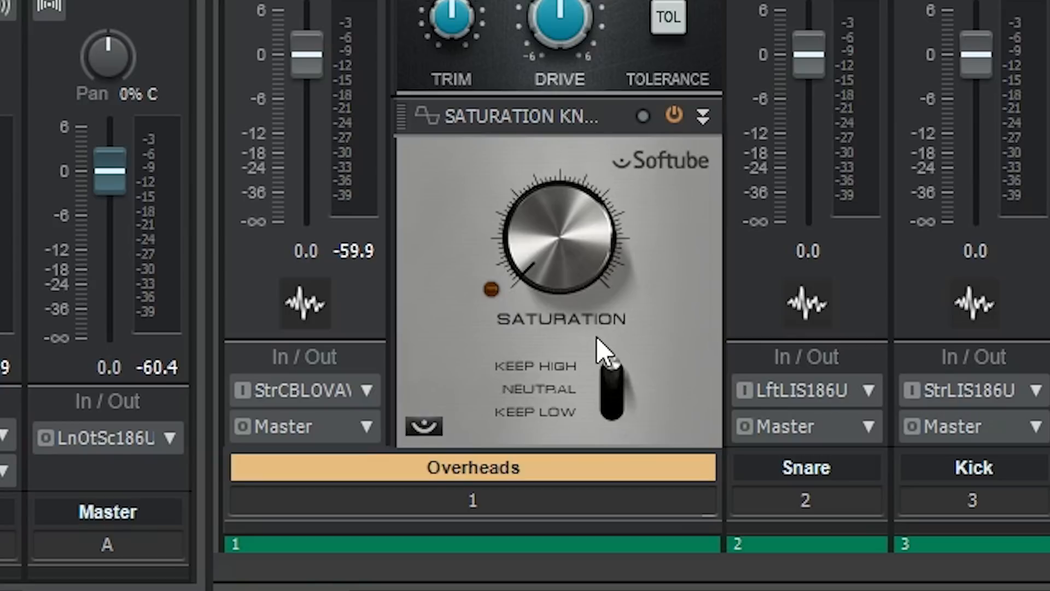
left_click_drag(605, 376, 598, 399)
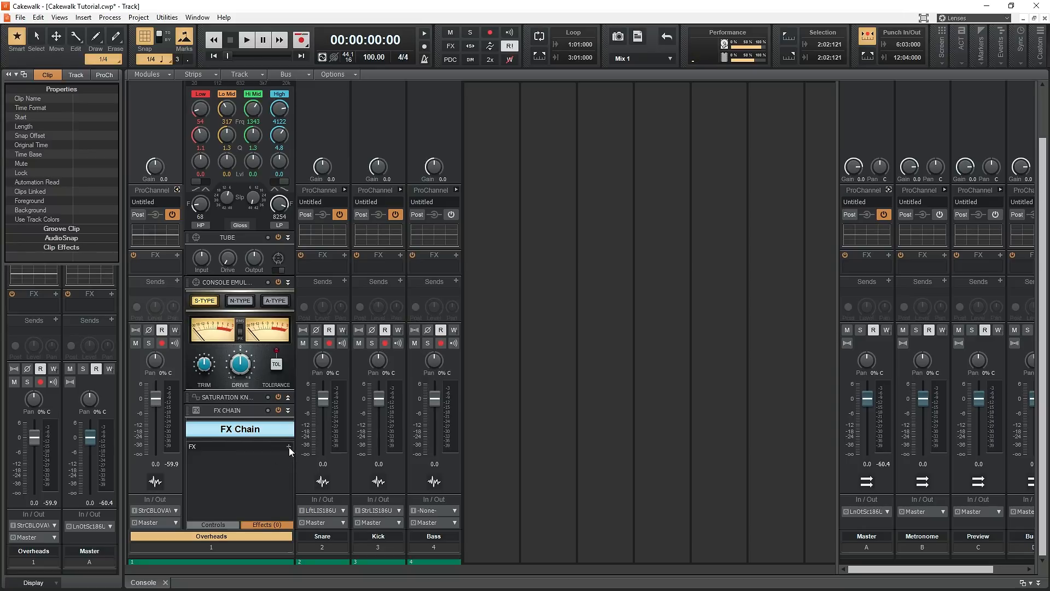
Step: Add the Sonitus Compressor from the Dynamics effects to the FX Chain module and close its plug-in window
left_click(289, 447)
mouse_move(323, 459)
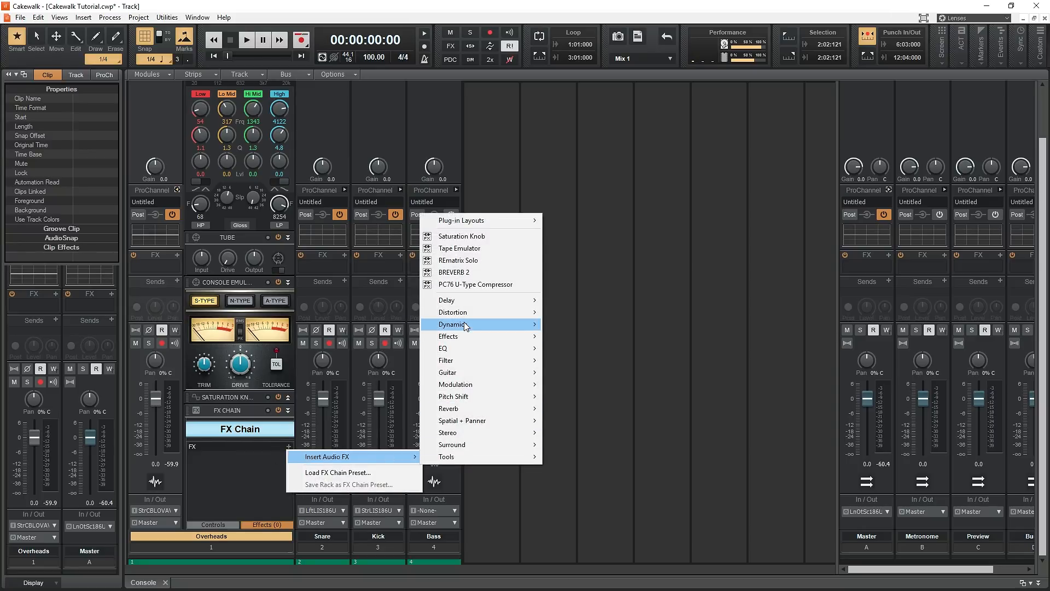
mouse_move(534, 325)
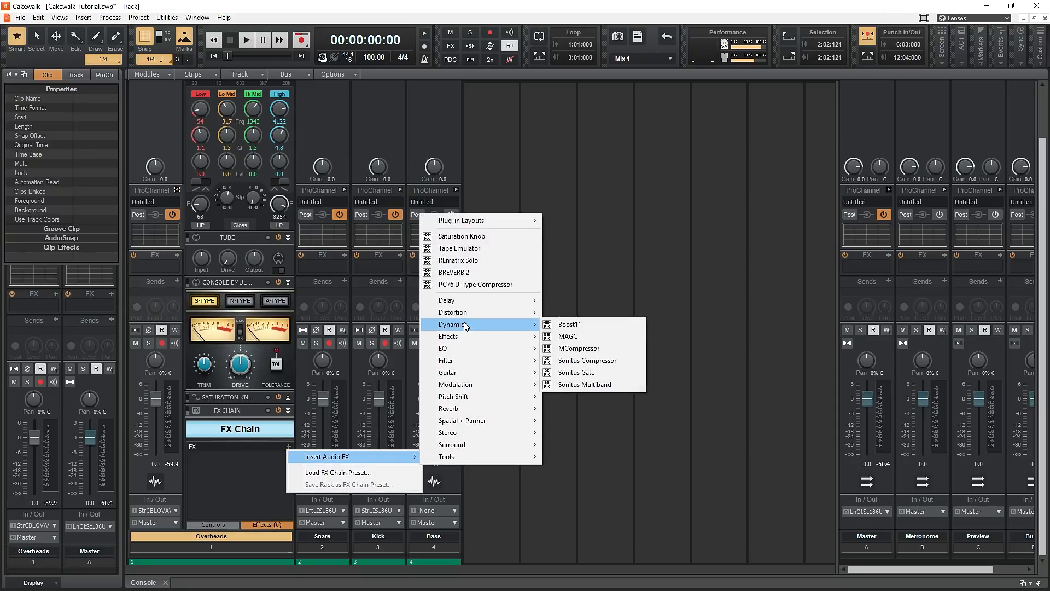
left_click(605, 363)
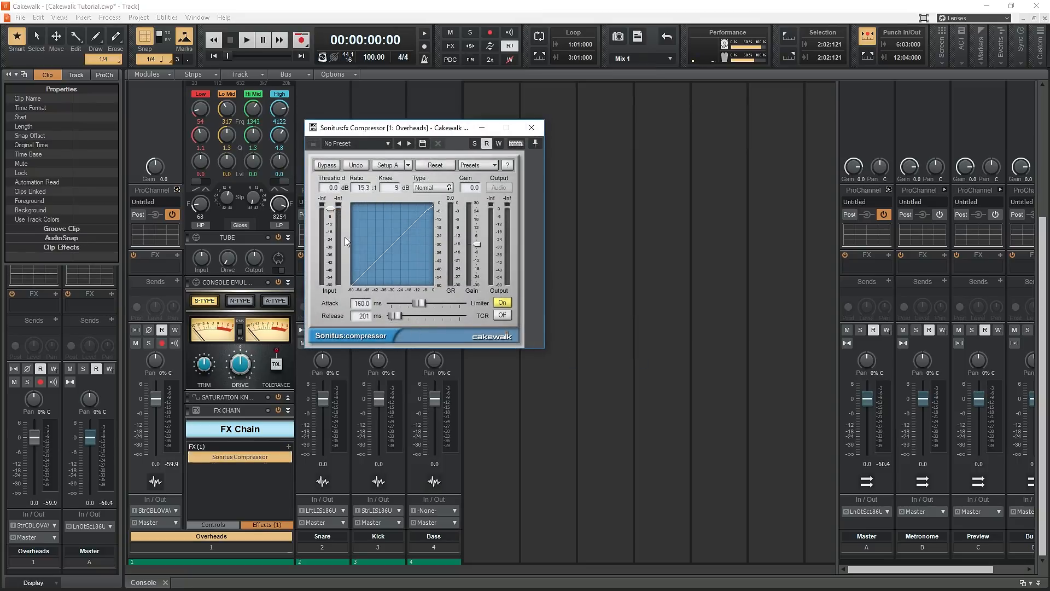
left_click(531, 127)
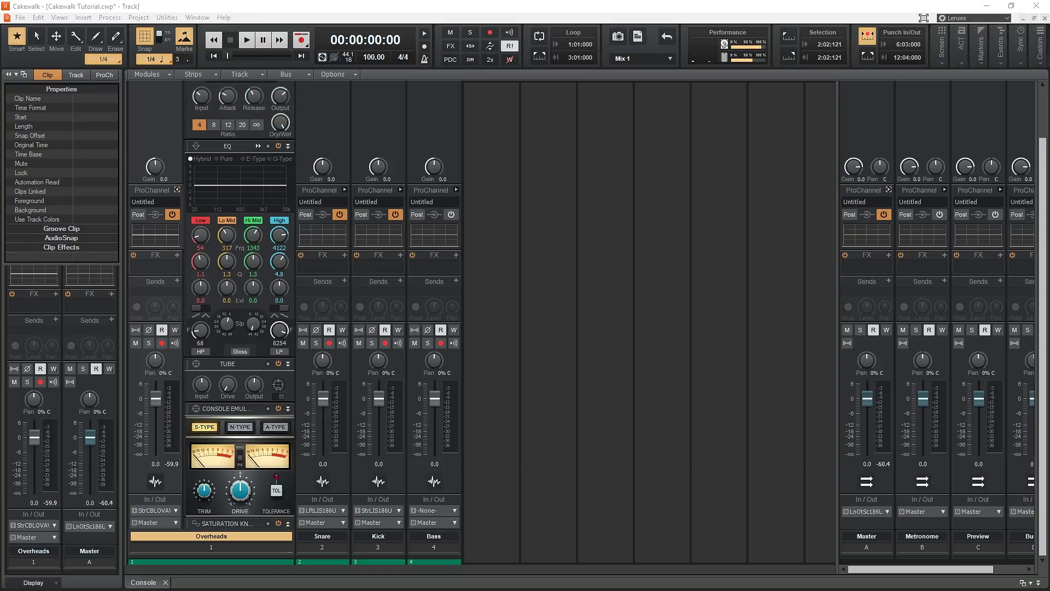
Step: Examine the Style Dial FX modules available for insertion in the Overheads ProChannel
scroll(141, 313, "up", 3)
scroll(218, 321, "up", 5)
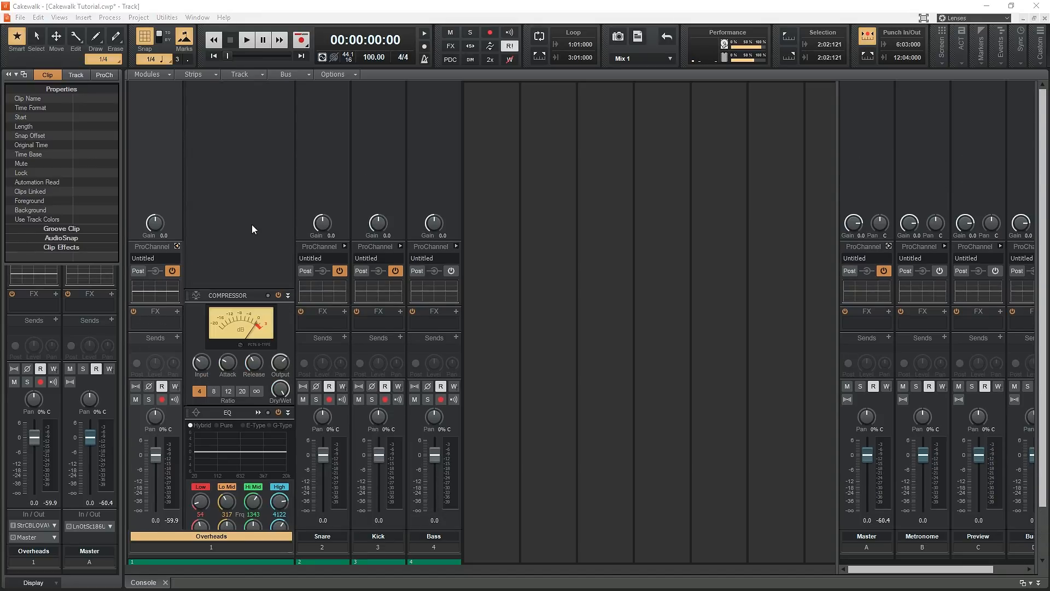
right_click(252, 225)
mouse_move(290, 231)
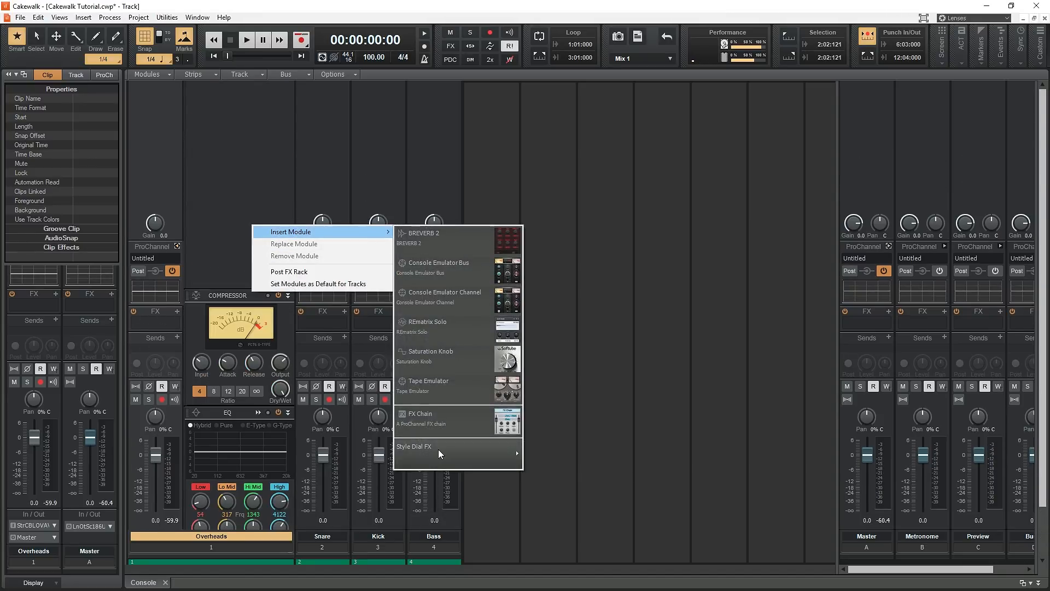
mouse_move(438, 450)
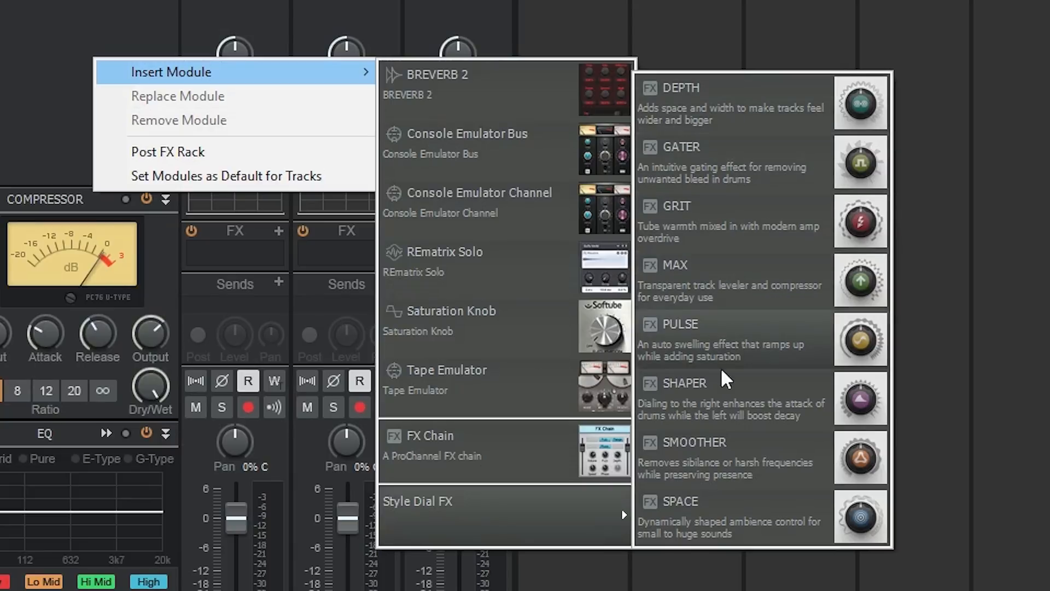
key("Escape")
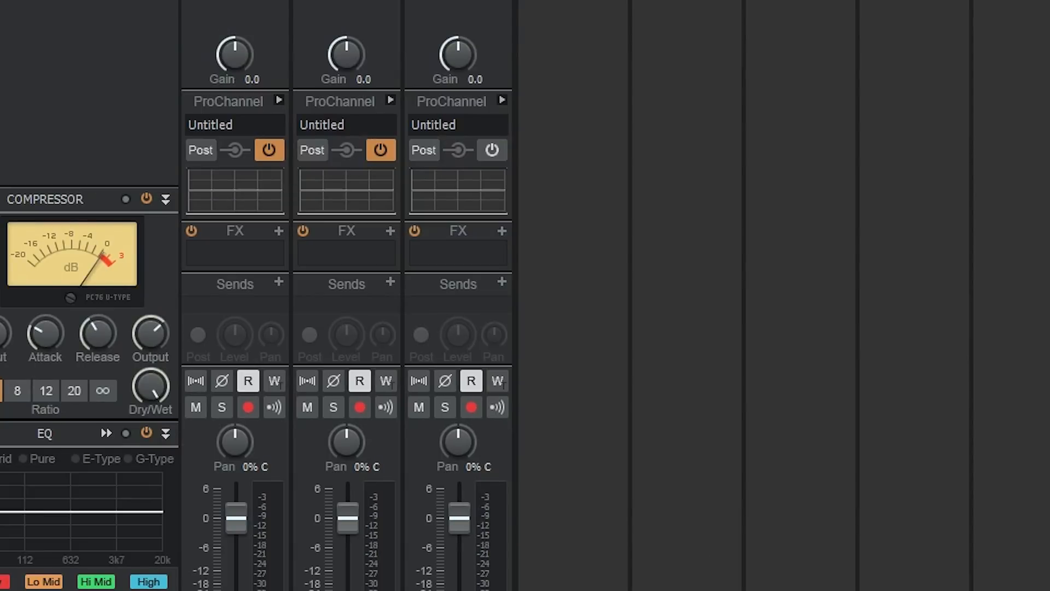